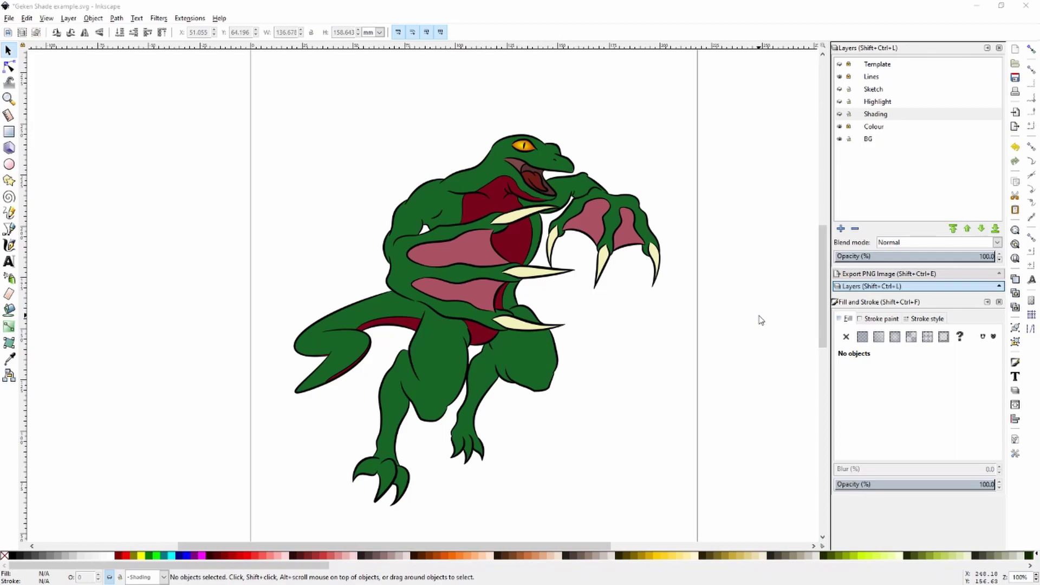
# Make the Shading layer visible and lower its opacity to 50%
pyautogui.click(839, 115)
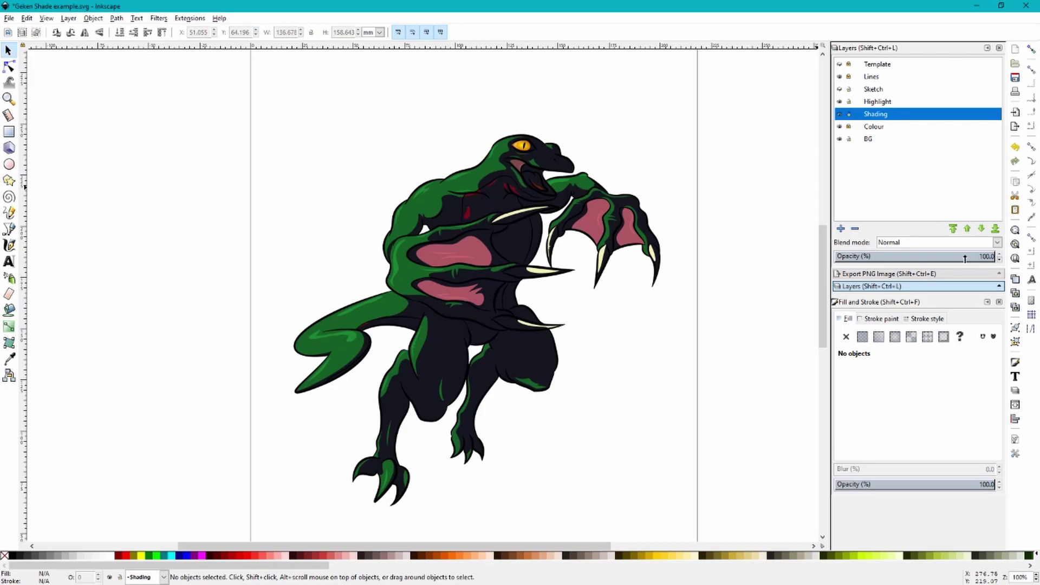
pyautogui.moveTo(964, 258); pyautogui.dragTo(935, 257)
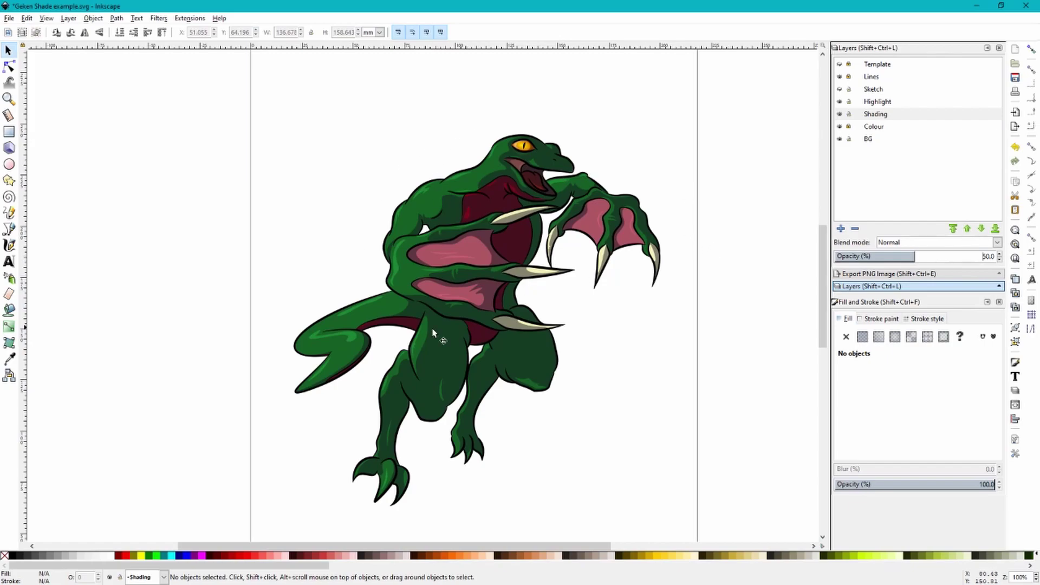
# Reselect the Shading layer and nudge its opacity up to 55%
pyautogui.click(880, 102)
pyautogui.click(882, 115)
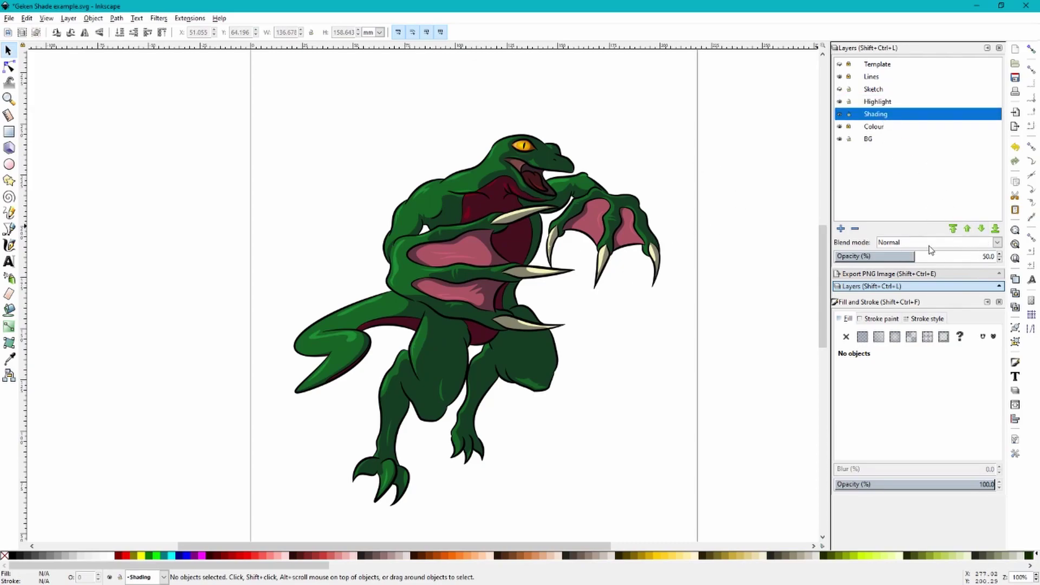
pyautogui.moveTo(918, 259)
pyautogui.mouseDown()
pyautogui.moveTo(986, 259)
pyautogui.moveTo(815, 255)
pyautogui.moveTo(938, 258)
pyautogui.moveTo(922, 259)
pyautogui.mouseUp()
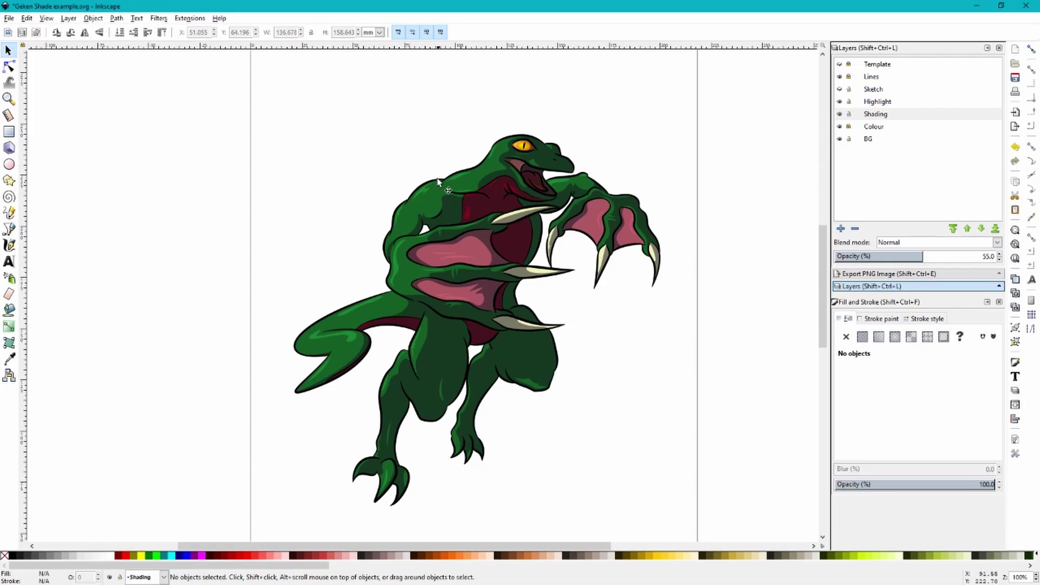
# Reshape the shoulder shading edge by moving a node up-right and bending its handle
pyautogui.scroll(5, 438, 180)
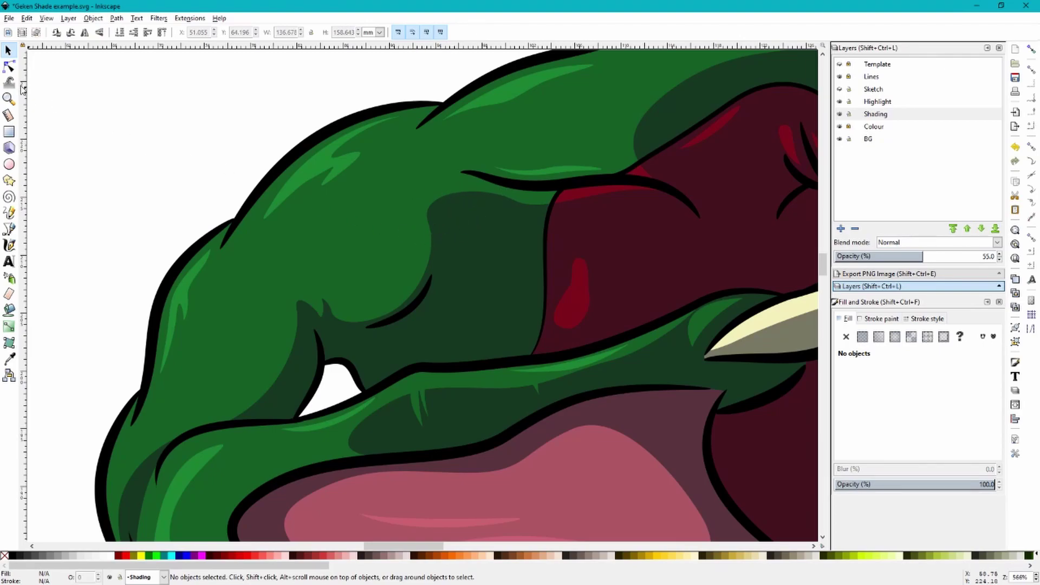
pyautogui.click(9, 66)
pyautogui.click(442, 220)
pyautogui.click(442, 219)
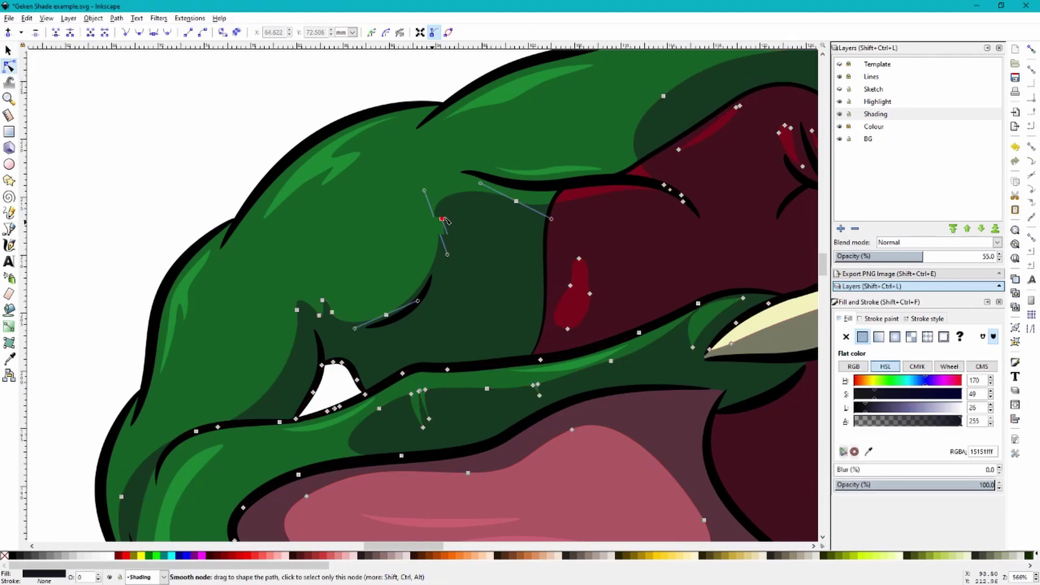
pyautogui.moveTo(444, 220); pyautogui.dragTo(461, 212)
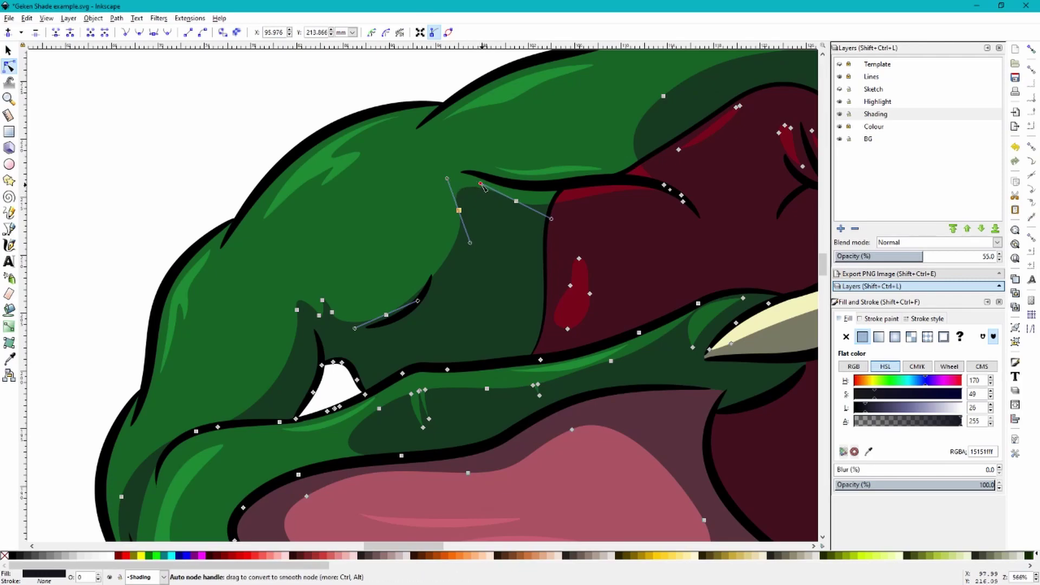
pyautogui.moveTo(480, 184); pyautogui.dragTo(465, 154)
pyautogui.scroll(-1, 417, 236)
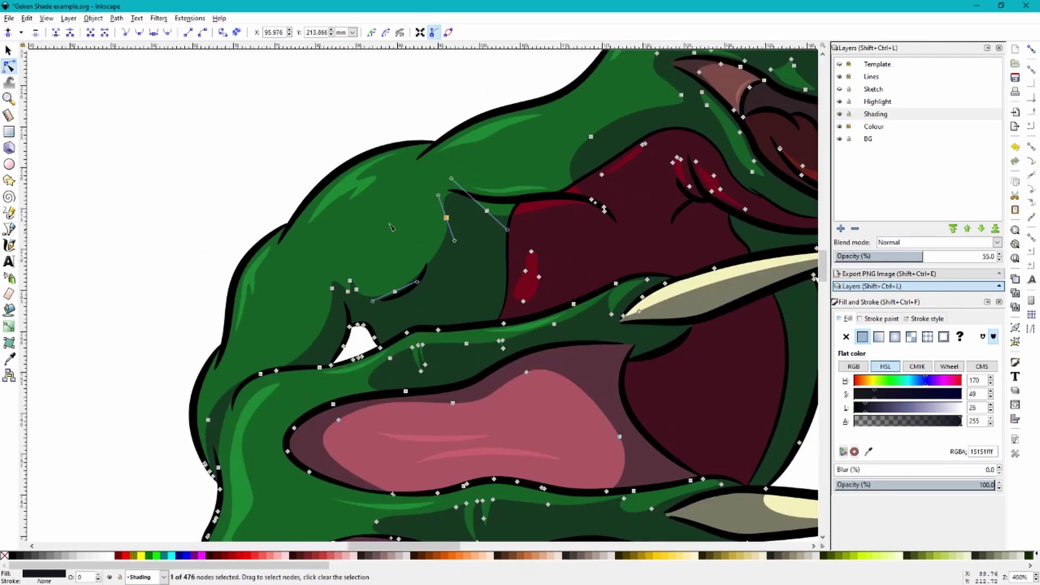
pyautogui.click(295, 121)
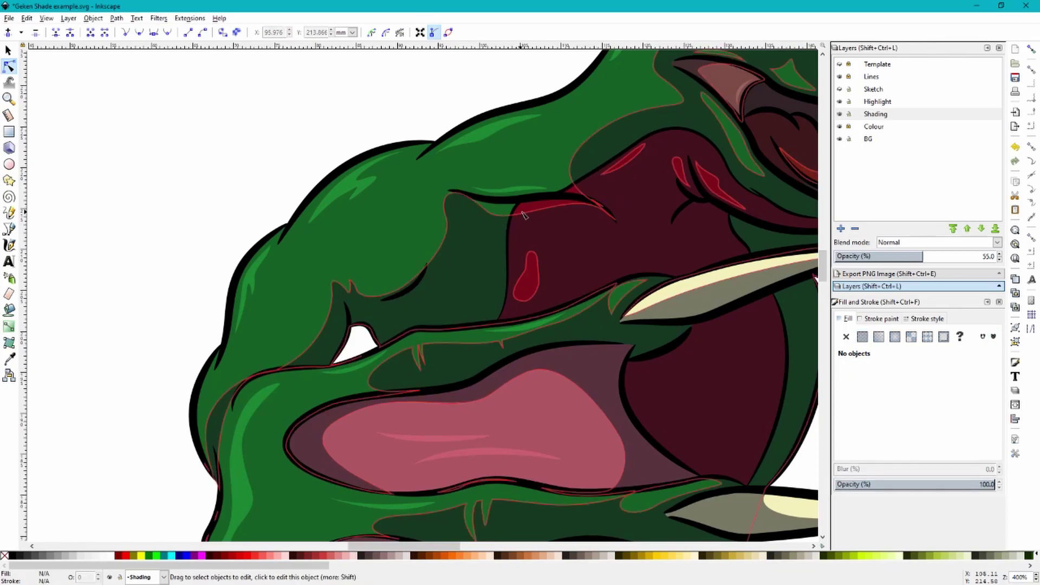
# Rework a second dark shading path along the arm by bending its edge and moving a node
pyautogui.scroll(1, 449, 209)
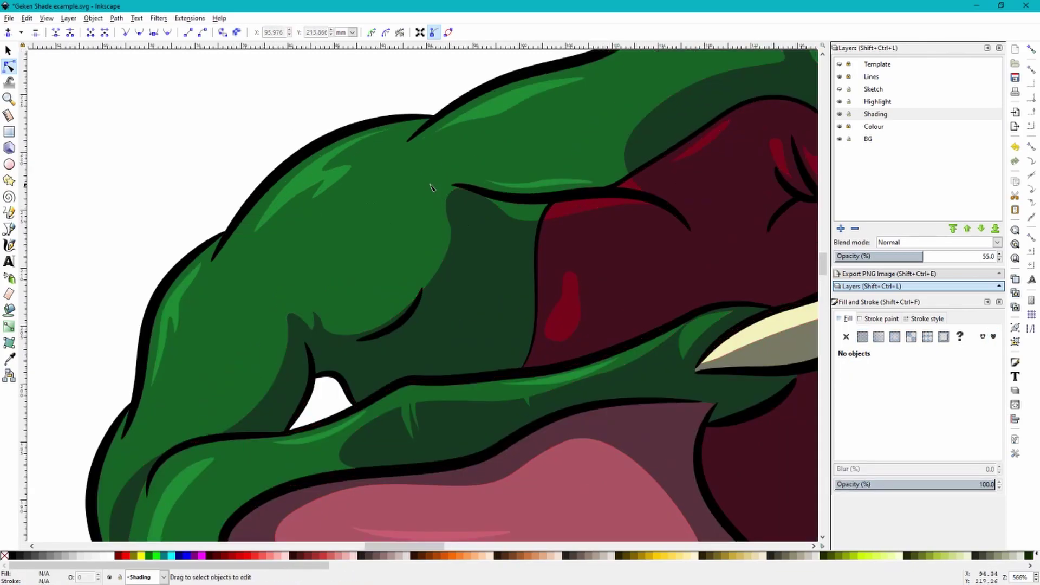
pyautogui.scroll(1, 429, 179)
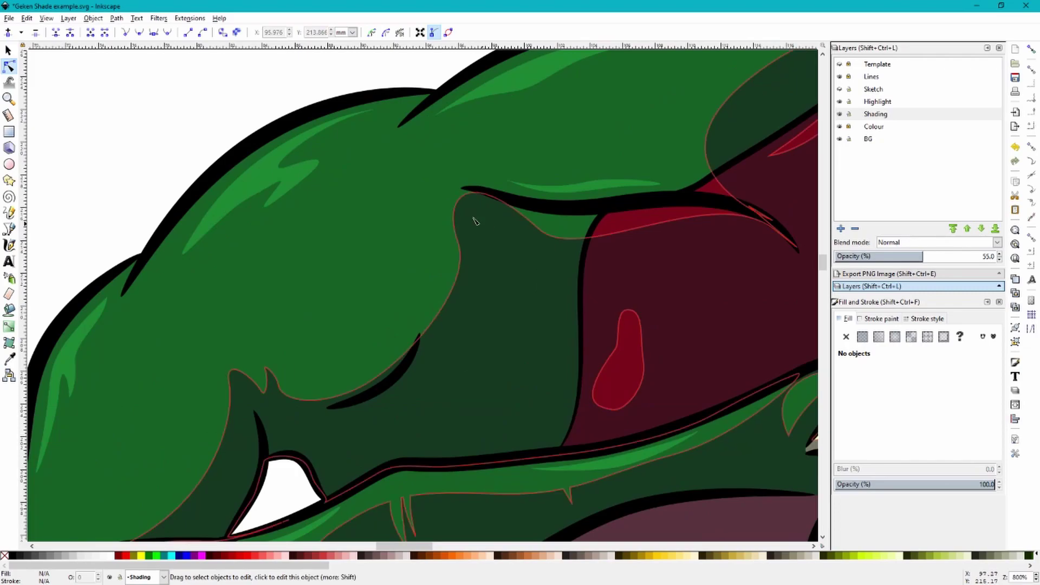
pyautogui.scroll(-2, 466, 228)
pyautogui.scroll(2, 458, 217)
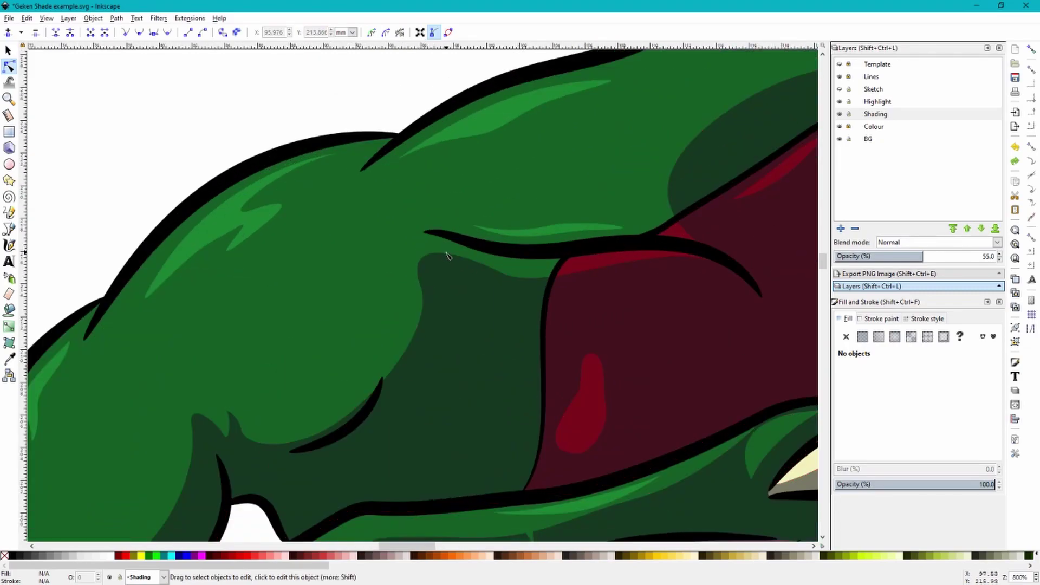
pyautogui.click(450, 277)
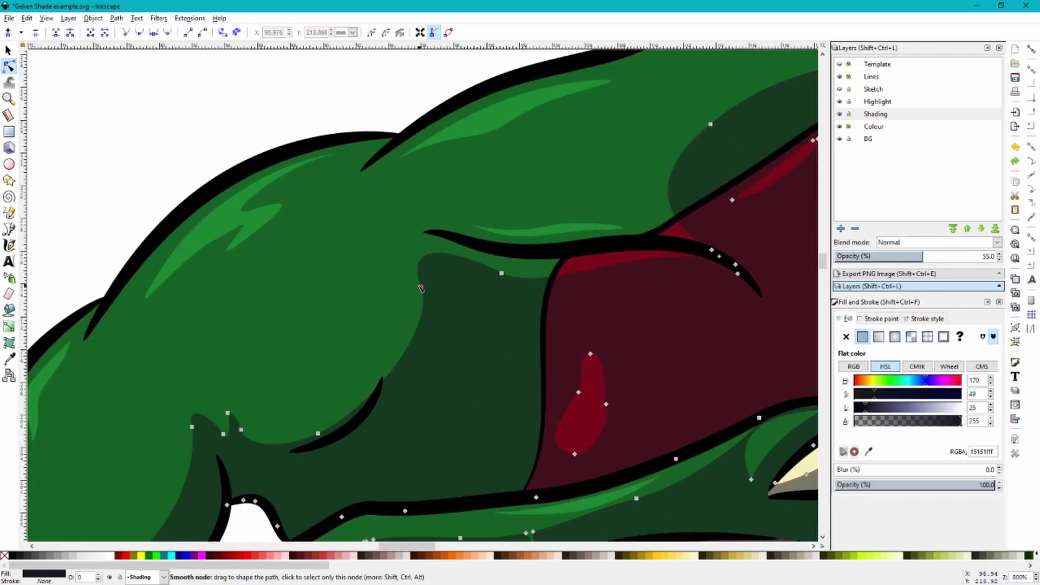
pyautogui.moveTo(421, 288)
pyautogui.mouseDown()
pyautogui.moveTo(377, 283)
pyautogui.moveTo(499, 302)
pyautogui.moveTo(491, 293)
pyautogui.mouseUp()
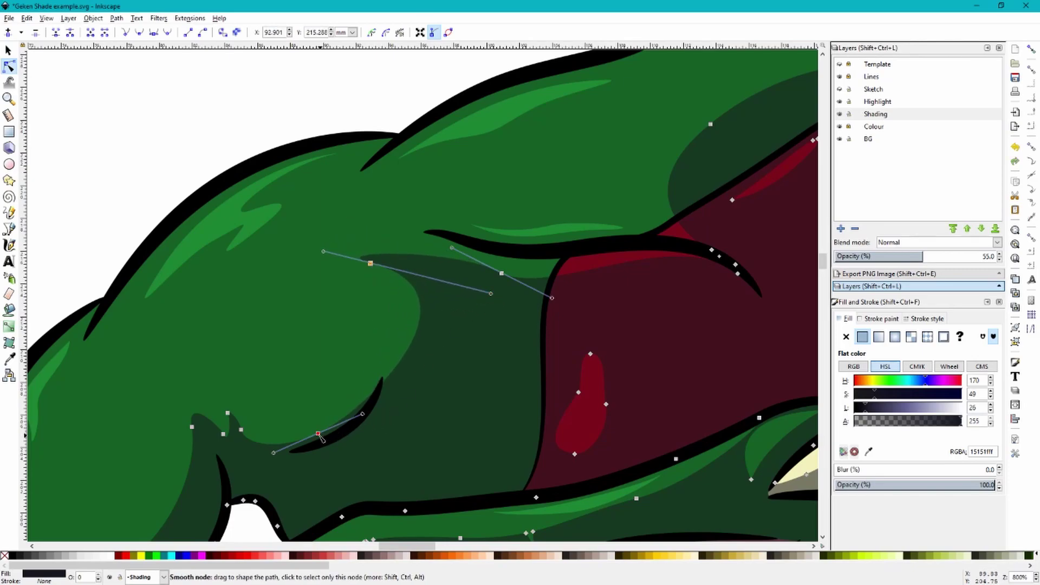
pyautogui.moveTo(318, 434); pyautogui.dragTo(343, 454)
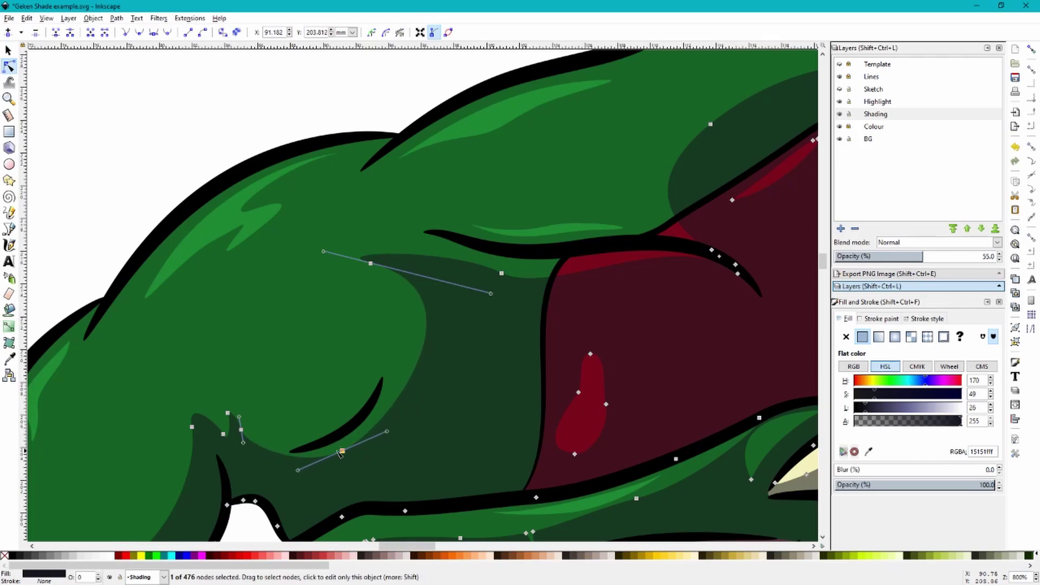
pyautogui.scroll(-4, 423, 333)
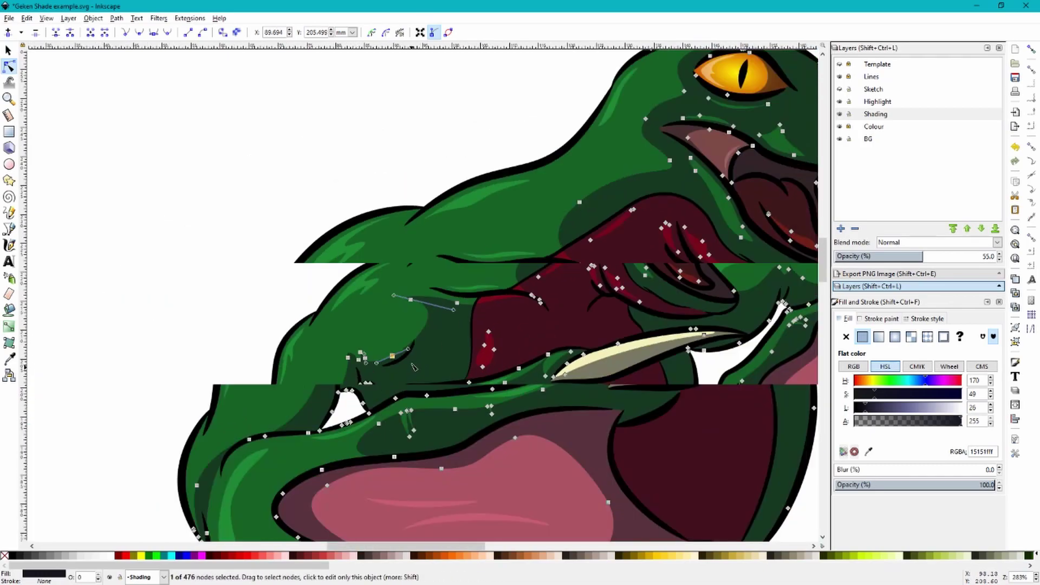
# Clear the node selection and revert the last change to the shoulder shading edge
pyautogui.scroll(-3, 336, 244)
pyautogui.click(657, 339)
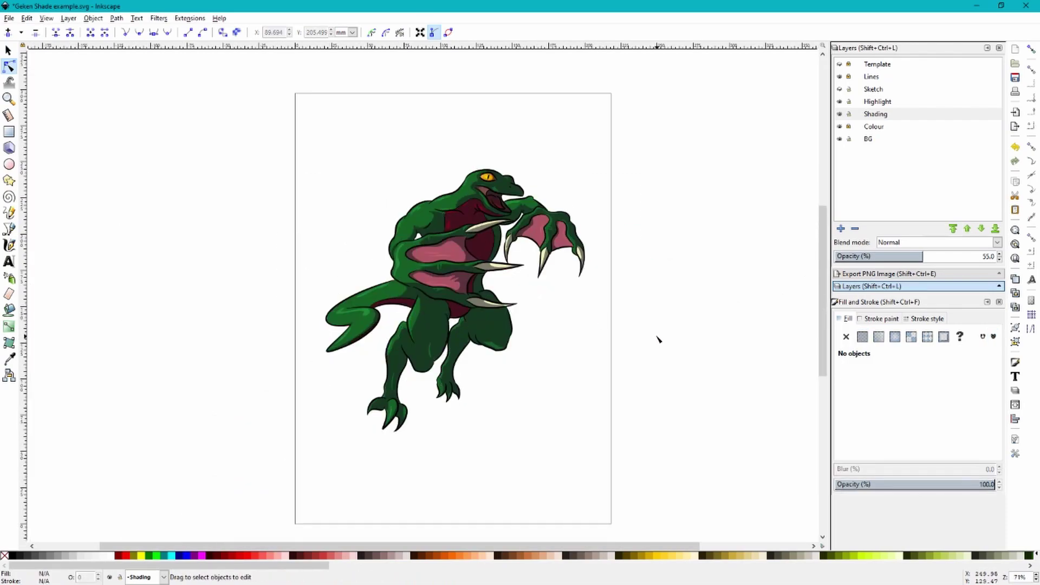
pyautogui.scroll(1, 433, 231)
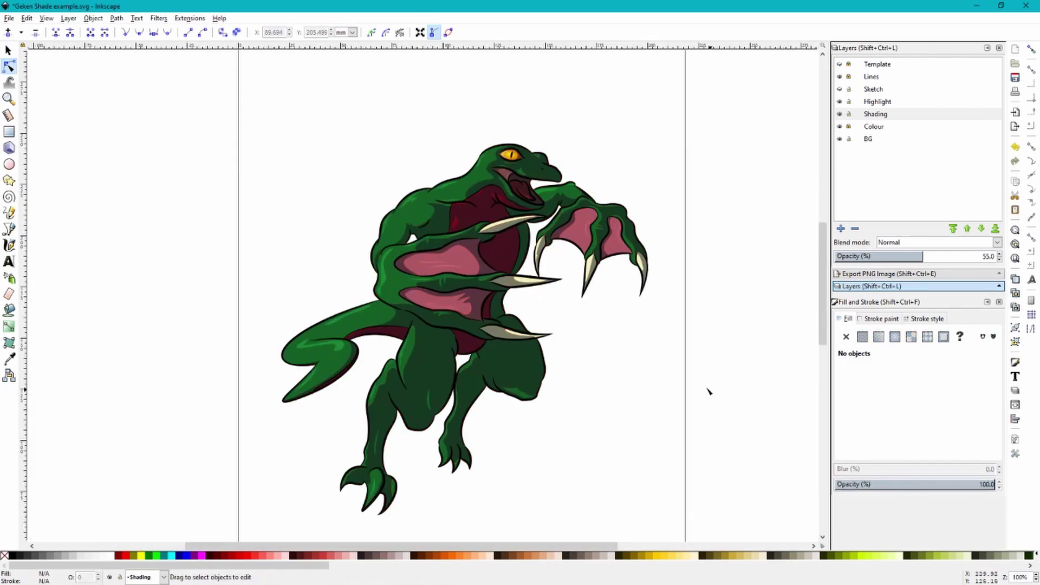
pyautogui.scroll(-3, 608, 340)
pyautogui.scroll(3, 609, 295)
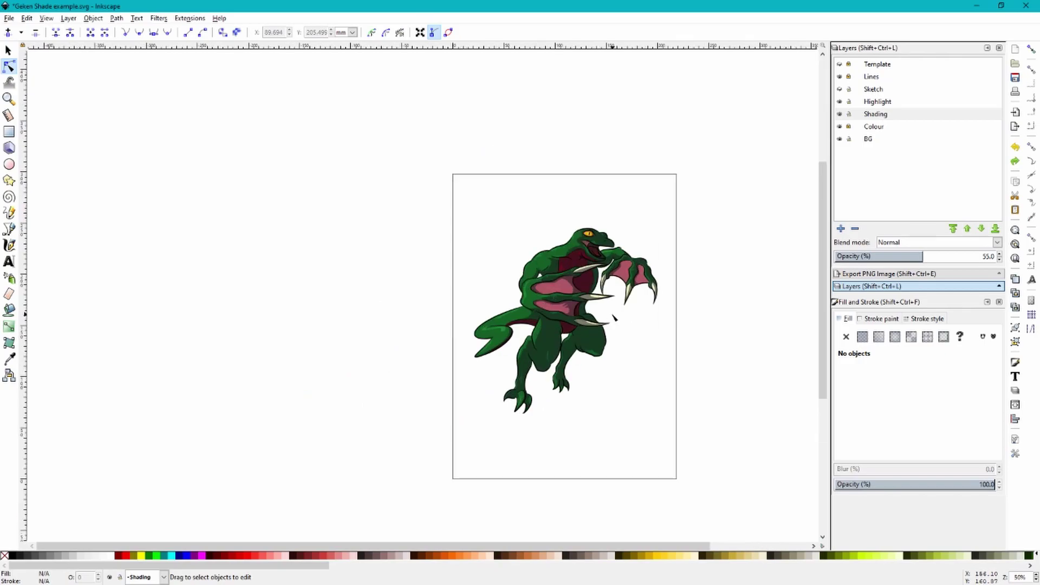
pyautogui.scroll(5, 459, 192)
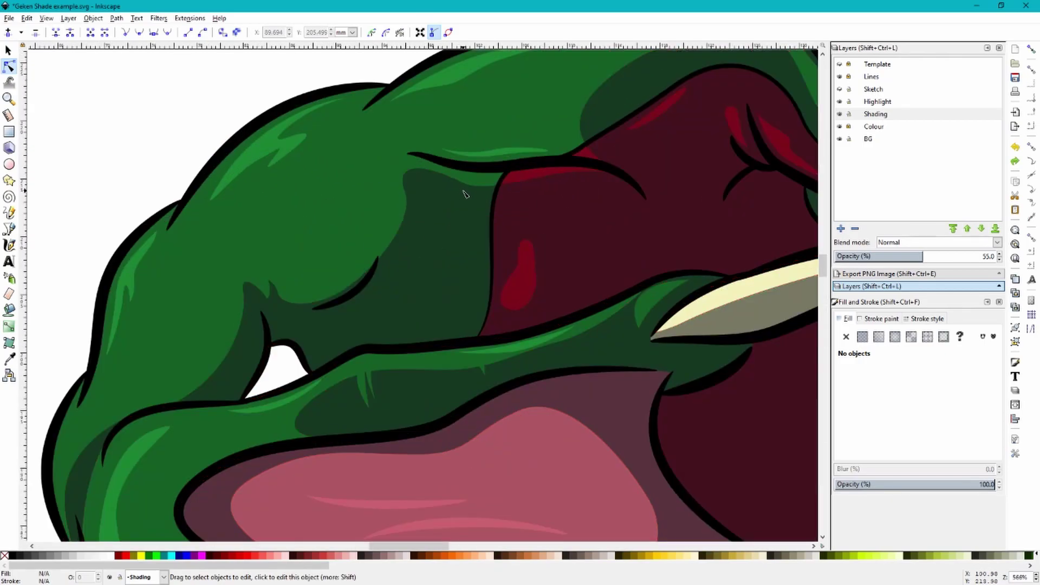
pyautogui.hotkey('ctrl', 'shift', 'z')
pyautogui.scroll(-3, 464, 196)
pyautogui.scroll(3, 461, 173)
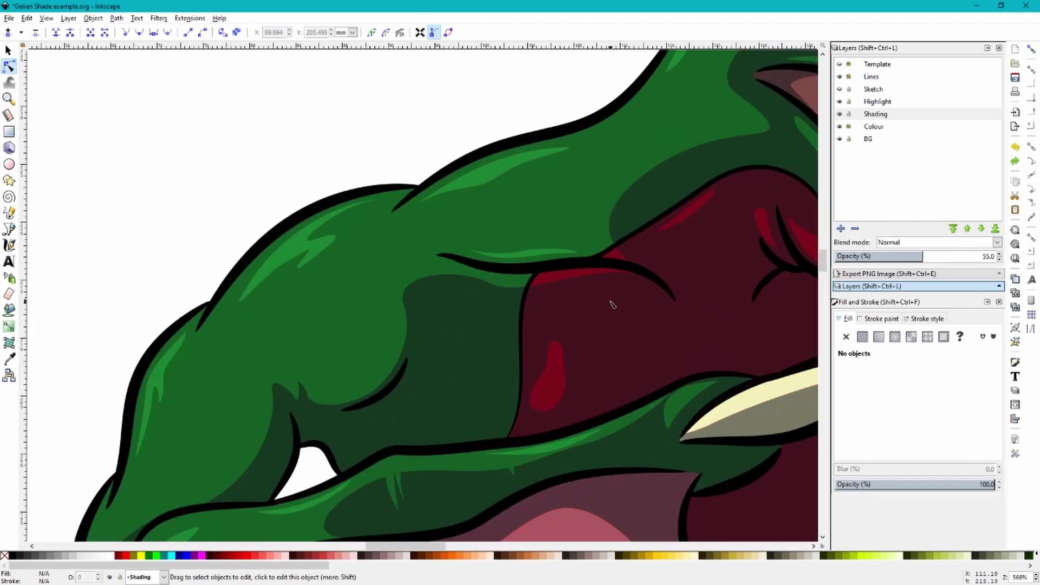
# With the Bezier tool, draw a closed, tapered claw-like stroke shape across the shoulder shading edge
pyautogui.click(8, 229)
pyautogui.scroll(-1, 472, 261)
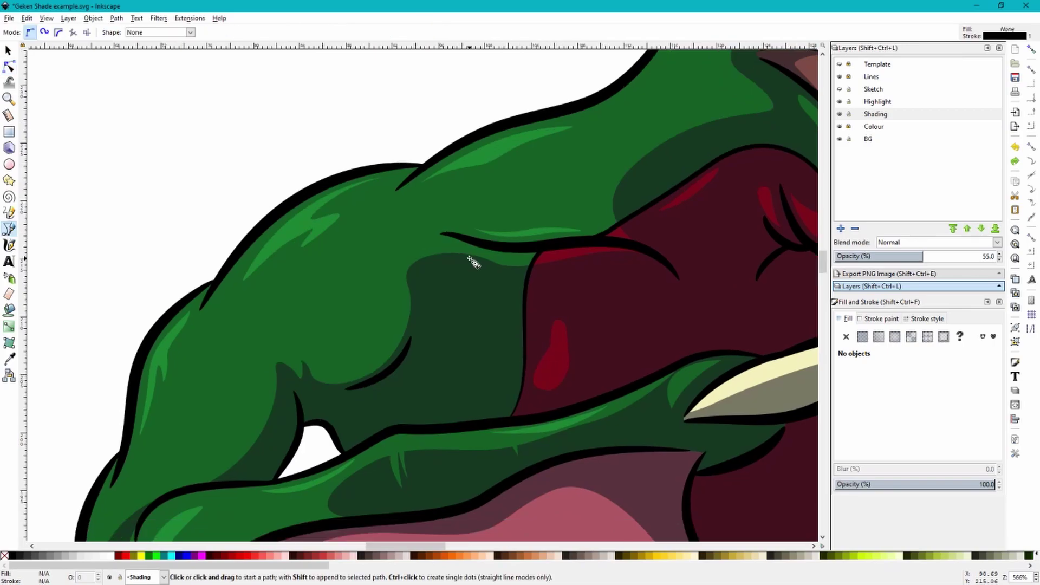
pyautogui.scroll(1, 475, 262)
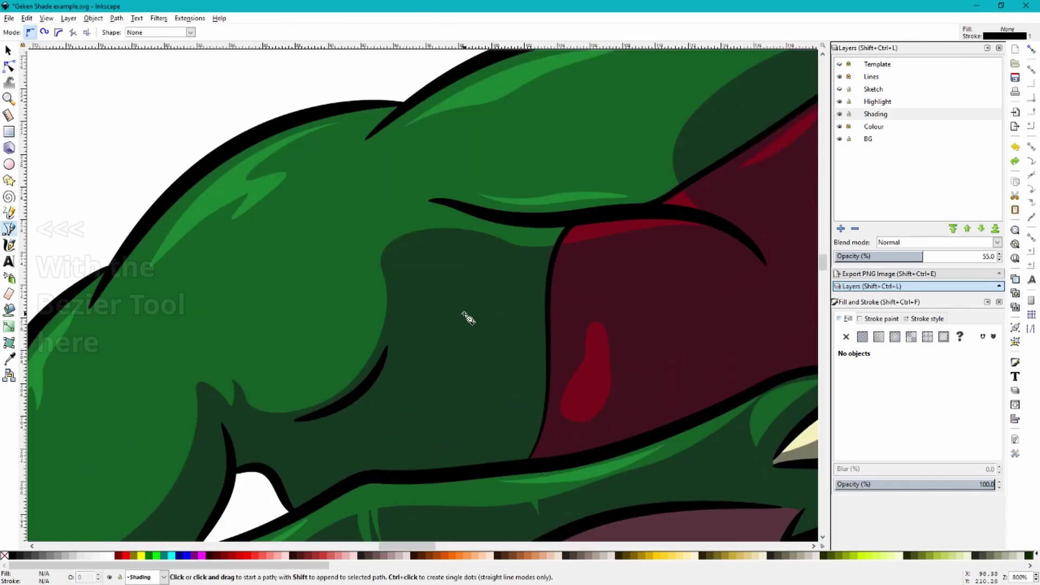
pyautogui.scroll(2, 467, 316)
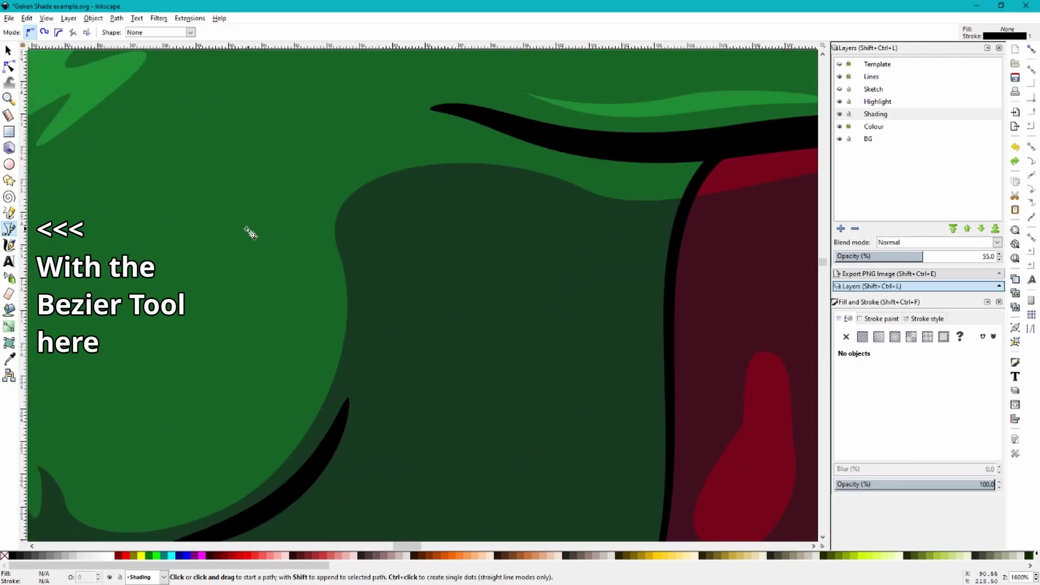
pyautogui.click(245, 228)
pyautogui.moveTo(513, 287); pyautogui.dragTo(578, 335)
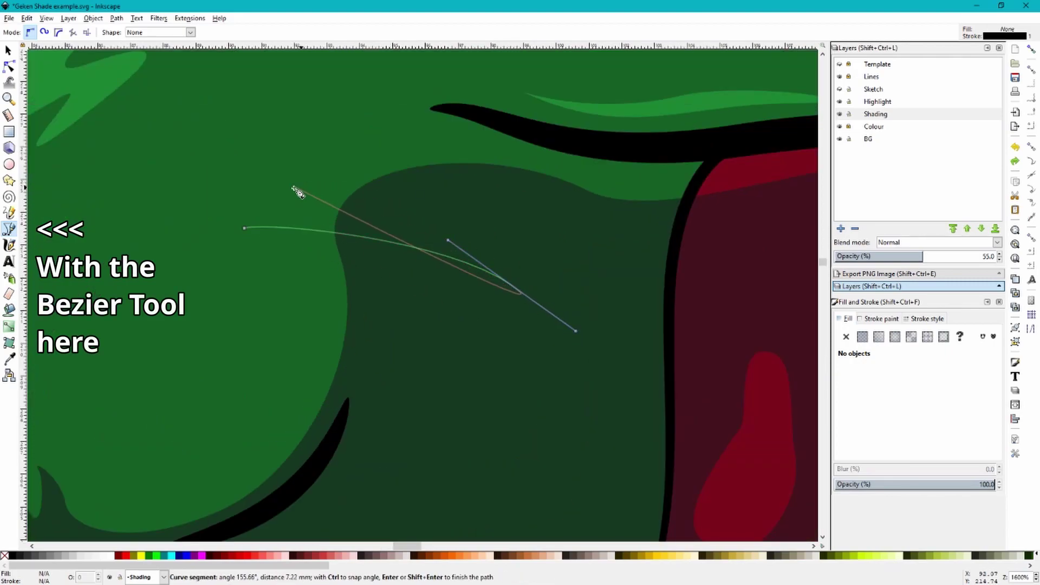
pyautogui.moveTo(264, 190); pyautogui.dragTo(105, 196)
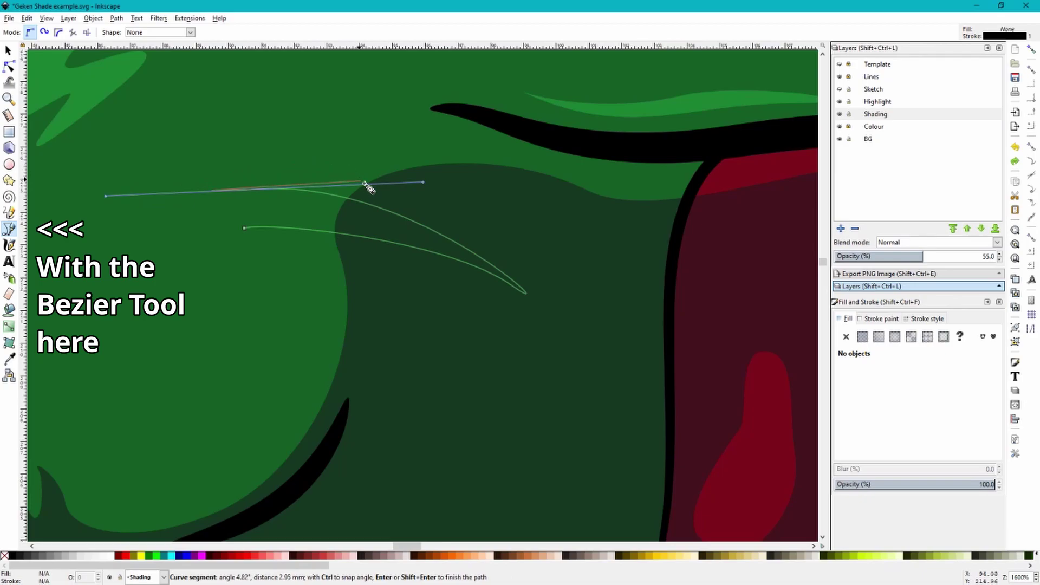
pyautogui.moveTo(481, 214); pyautogui.dragTo(597, 277)
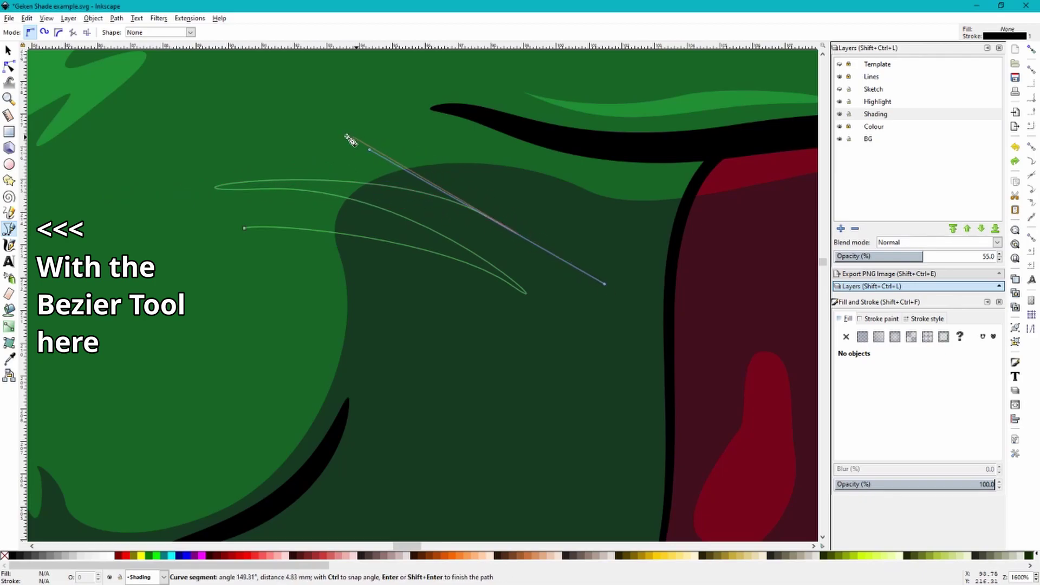
pyautogui.moveTo(293, 133); pyautogui.dragTo(206, 151)
pyautogui.moveTo(244, 229); pyautogui.dragTo(359, 274)
# Select the stroke shape with the shoulder shading and apply Path > Difference
pyautogui.press('s')
pyautogui.press('shift')
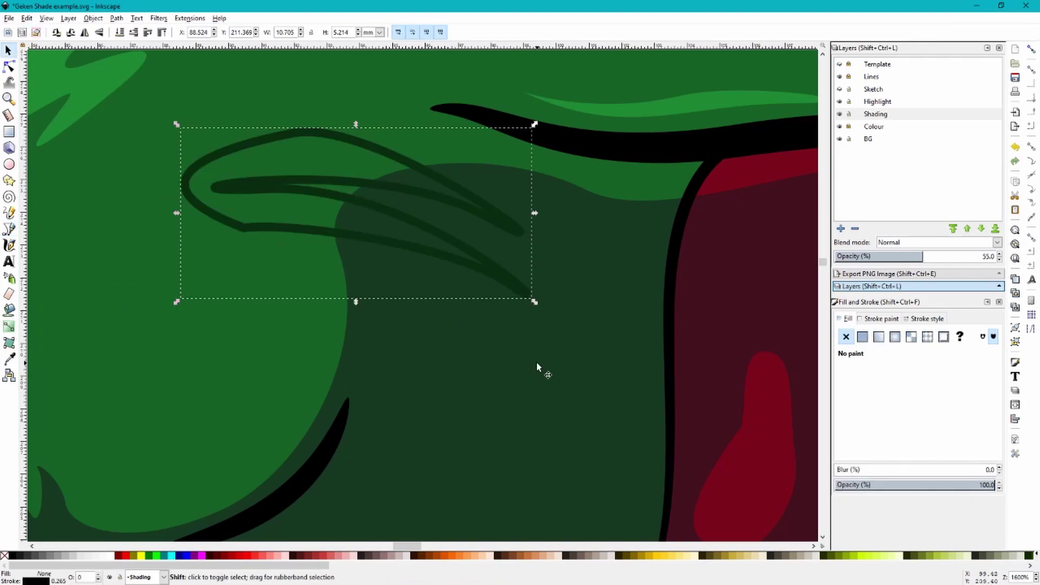
pyautogui.keyDown('shift'); pyautogui.click(538, 367); pyautogui.keyUp('shift')
pyautogui.keyDown('ctrl'); pyautogui.scroll(-6, 450, 246); pyautogui.keyUp('ctrl')
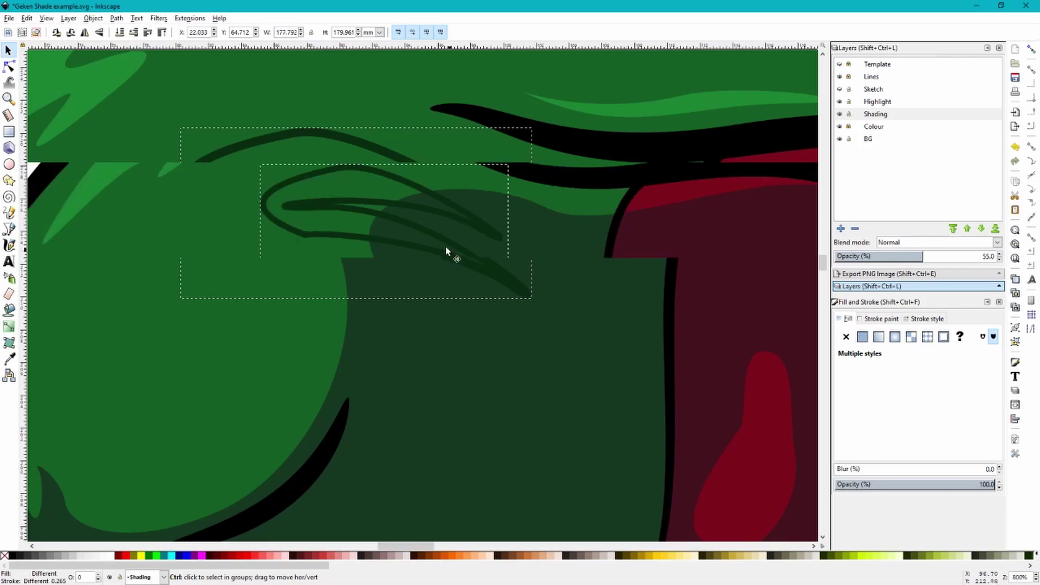
pyautogui.keyDown('ctrl'); pyautogui.scroll(7, 447, 233); pyautogui.keyUp('ctrl')
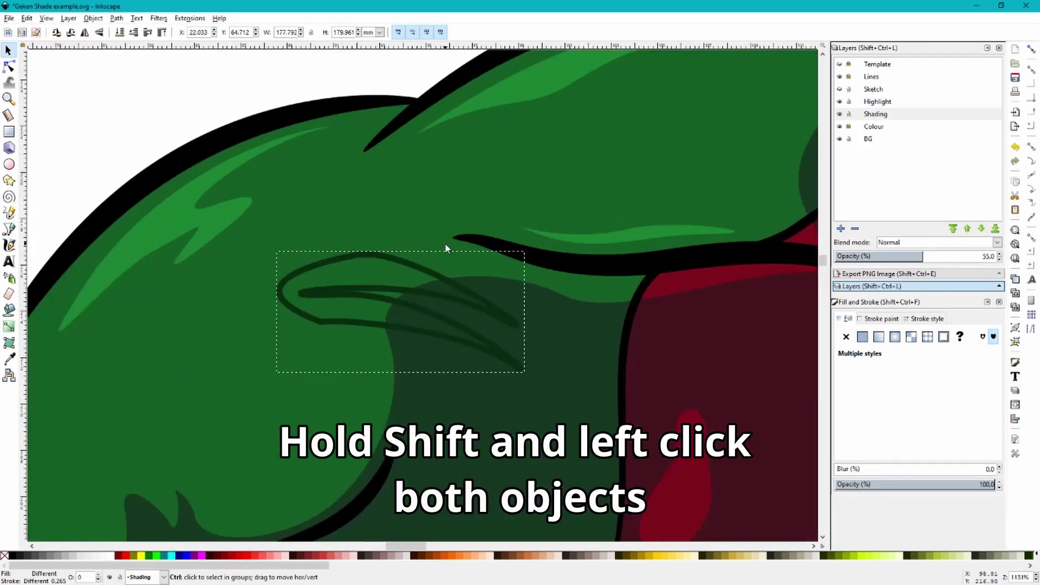
pyautogui.keyDown('ctrl'); pyautogui.scroll(-3, 456, 260); pyautogui.keyUp('ctrl')
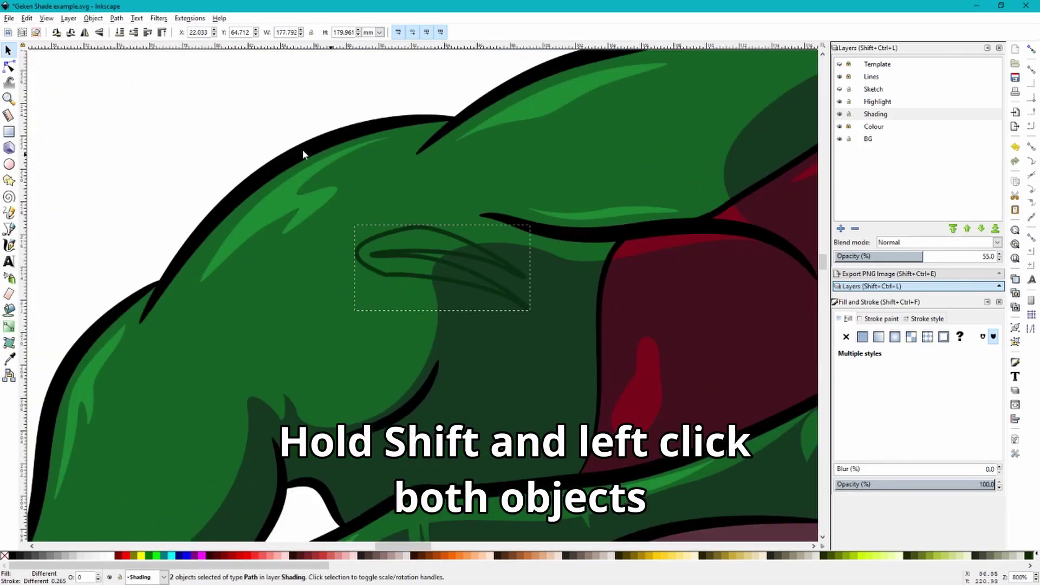
pyautogui.click(118, 22)
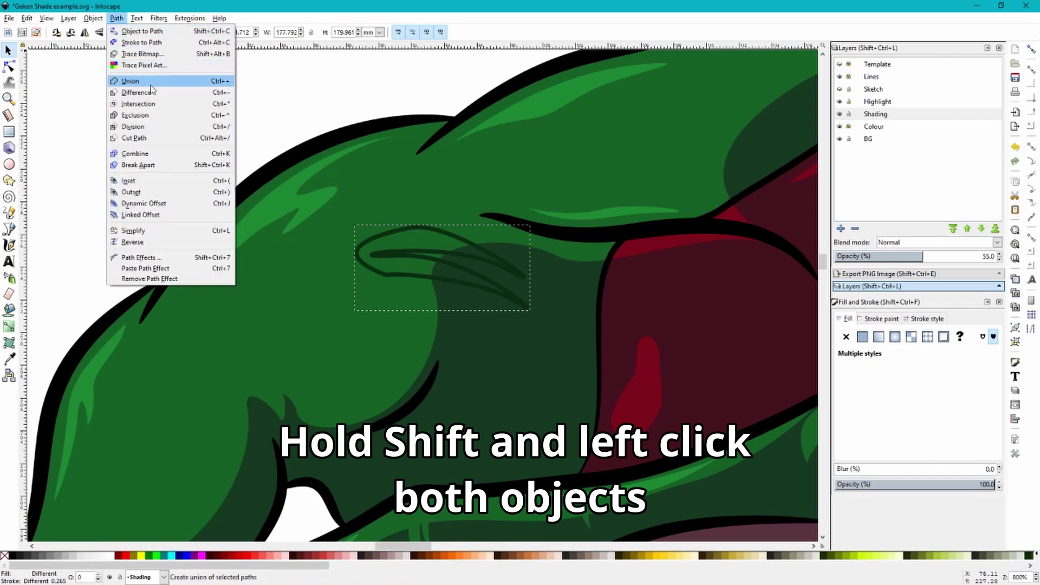
pyautogui.click(133, 80)
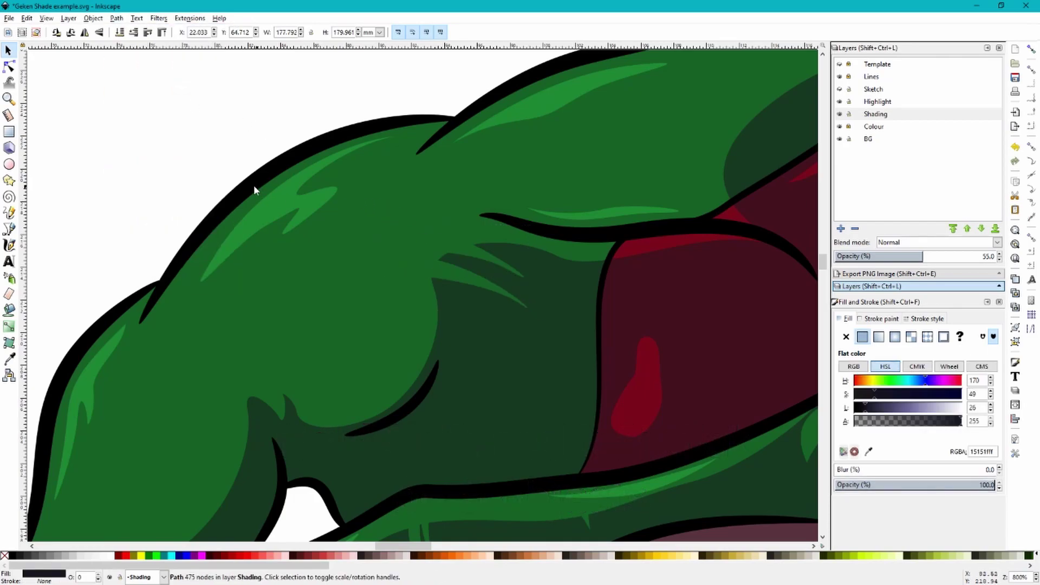
pyautogui.keyDown('ctrl'); pyautogui.scroll(-2, 271, 195); pyautogui.keyUp('ctrl')
pyautogui.keyDown('ctrl'); pyautogui.scroll(2, 346, 239); pyautogui.keyUp('ctrl')
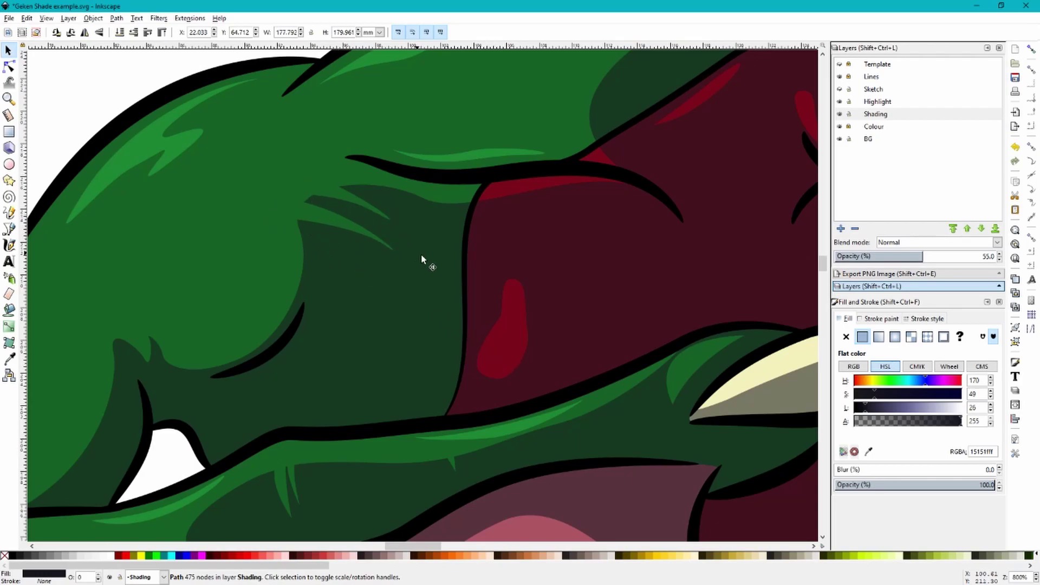
pyautogui.keyDown('ctrl'); pyautogui.scroll(-4, 469, 256); pyautogui.keyUp('ctrl')
pyautogui.keyDown('ctrl'); pyautogui.scroll(3, 437, 261); pyautogui.keyUp('ctrl')
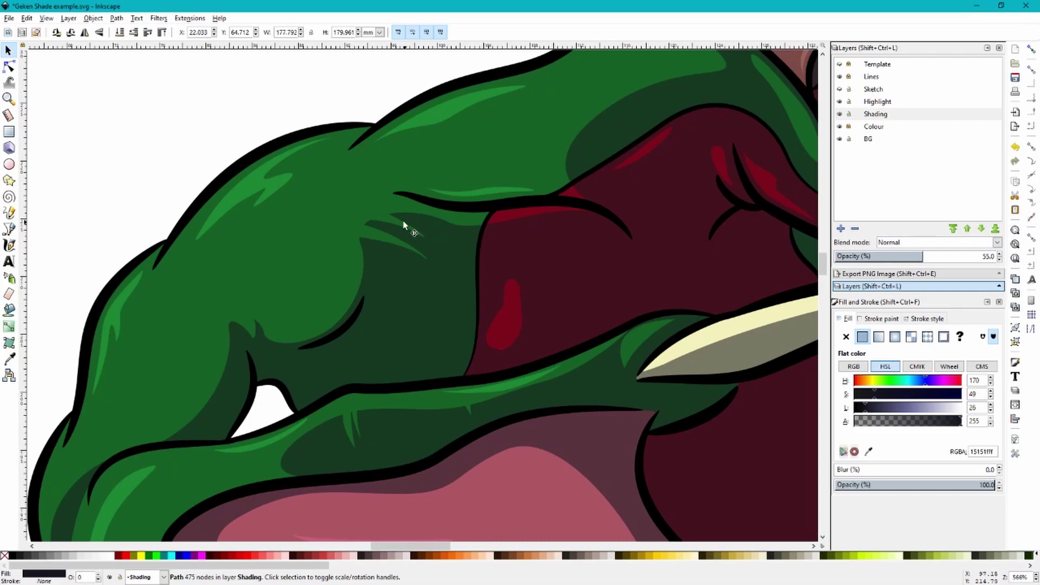
pyautogui.keyDown('ctrl'); pyautogui.scroll(-3, 378, 231); pyautogui.keyUp('ctrl')
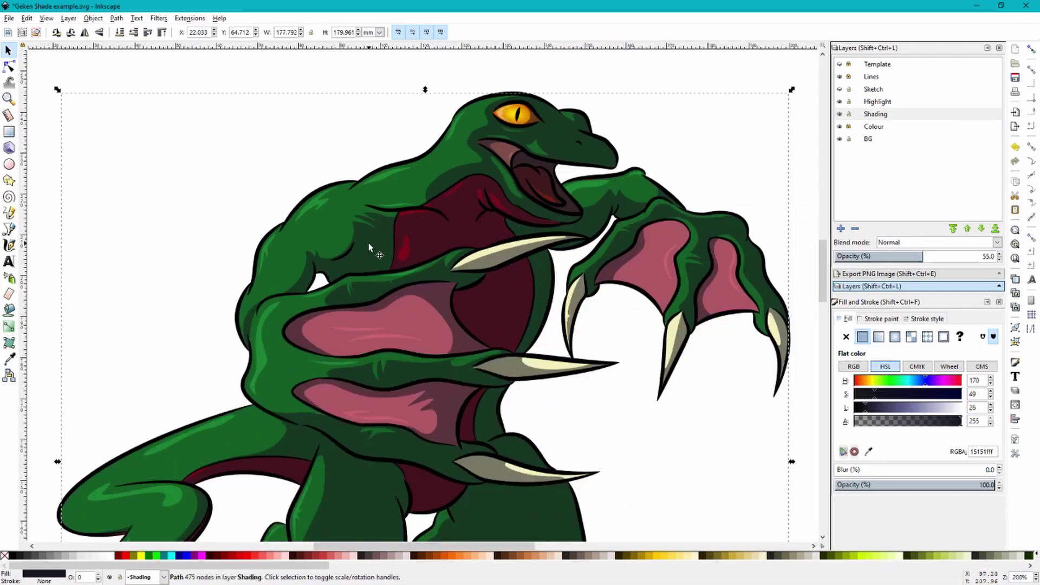
pyautogui.scroll(-3, 482, 227)
pyautogui.click(638, 364)
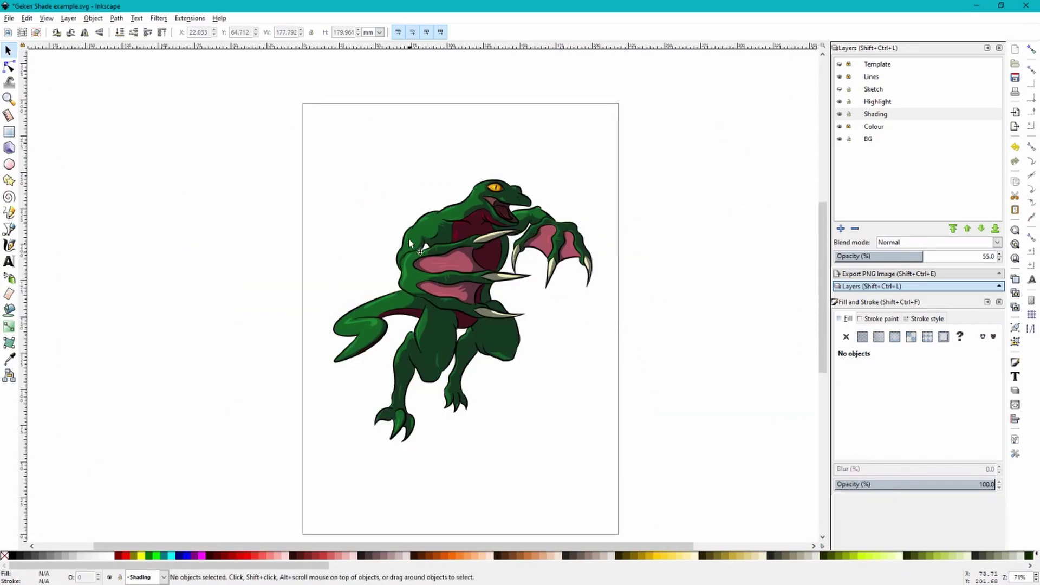
pyautogui.keyDown('ctrl'); pyautogui.scroll(2, 428, 221); pyautogui.keyUp('ctrl')
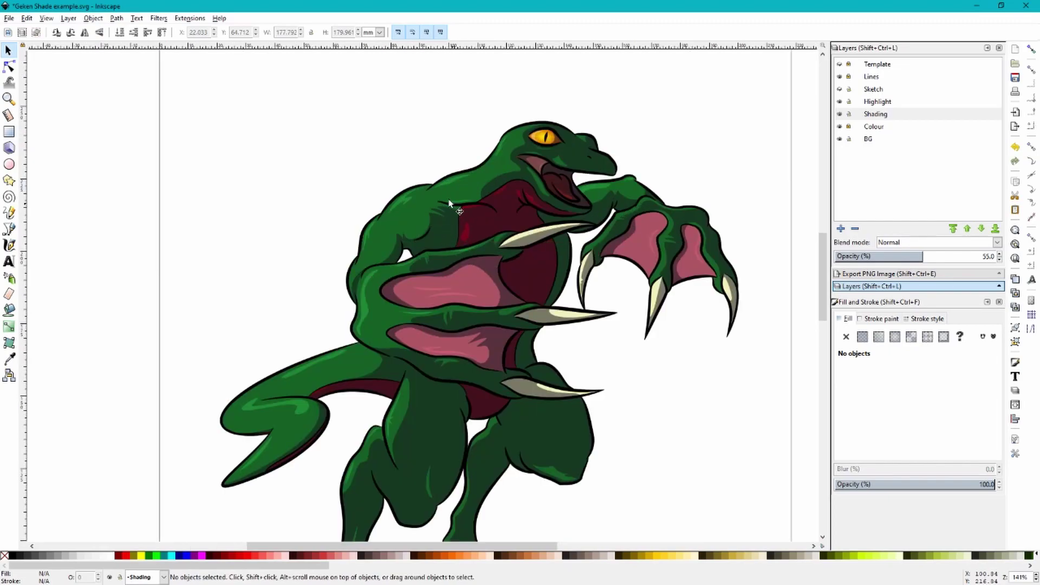
pyautogui.keyDown('ctrl'); pyautogui.scroll(4, 449, 202); pyautogui.keyUp('ctrl')
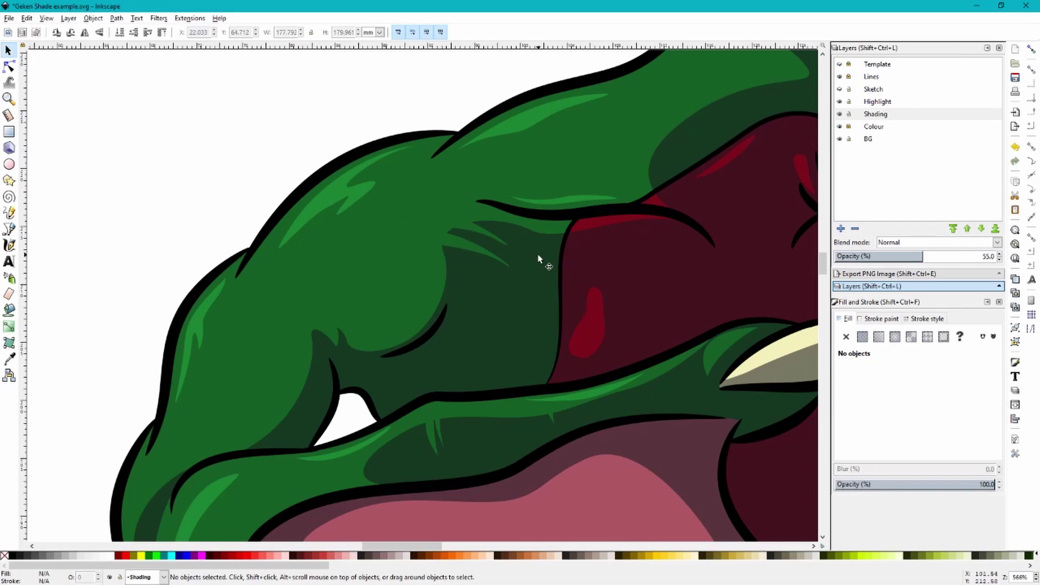
pyautogui.hscroll(5, 568, 227)
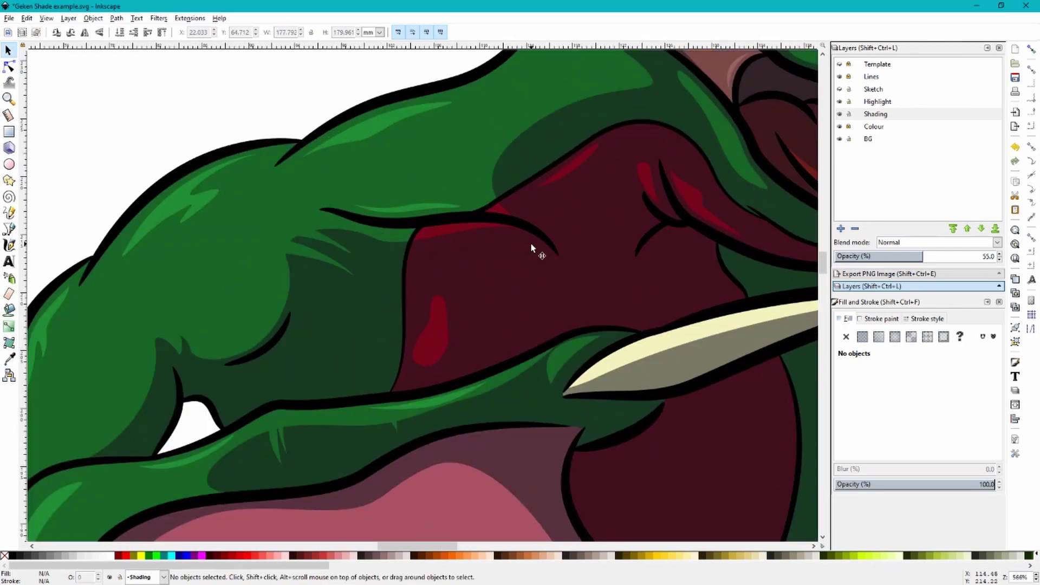
pyautogui.scroll(-6, 532, 248)
pyautogui.scroll(7, 496, 130)
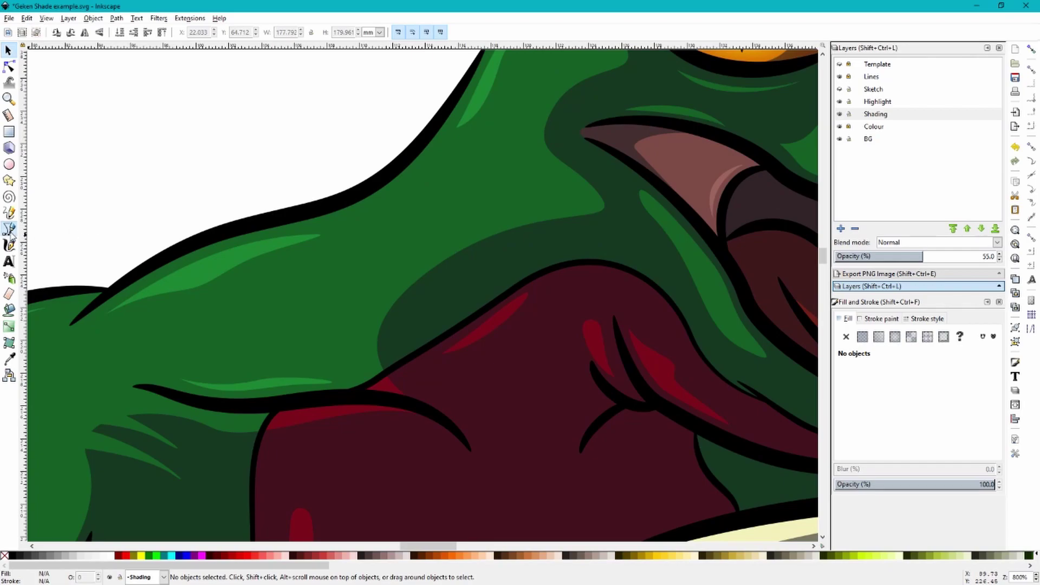
# Draw a closed, pointed Bezier hatch stroke beside the mouth corner below the eye
pyautogui.click(9, 229)
pyautogui.scroll(-3, 325, 189)
pyautogui.scroll(3, 428, 173)
pyautogui.scroll(1, 436, 140)
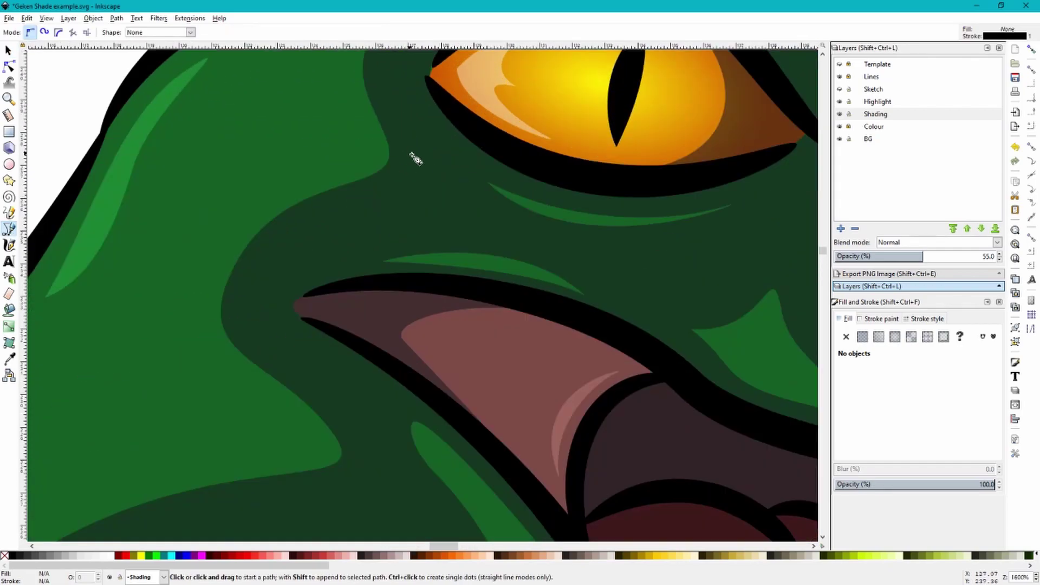
pyautogui.scroll(-4, 413, 158)
pyautogui.scroll(3, 411, 216)
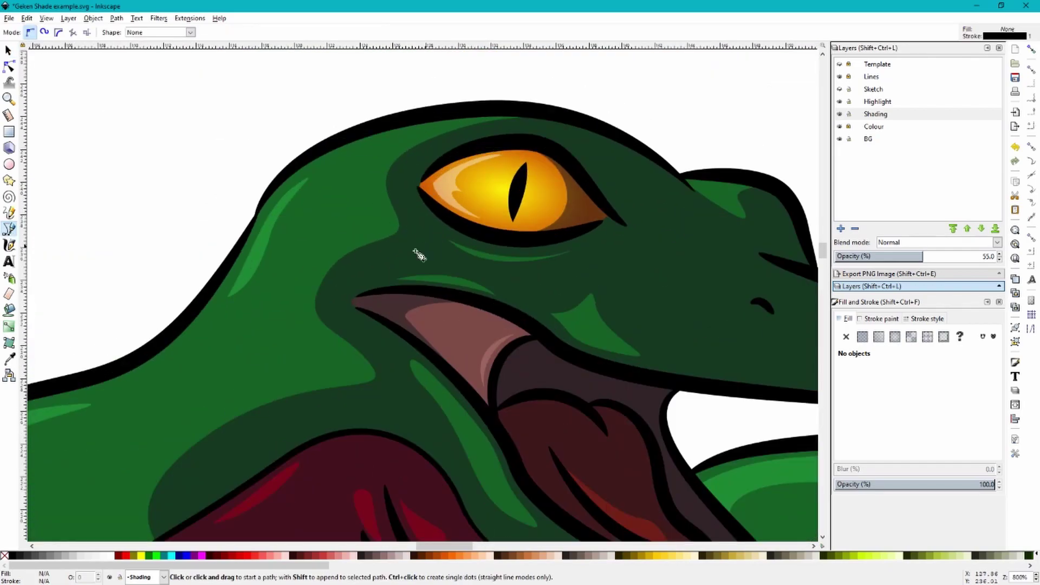
pyautogui.scroll(2, 377, 287)
pyautogui.scroll(1, 376, 287)
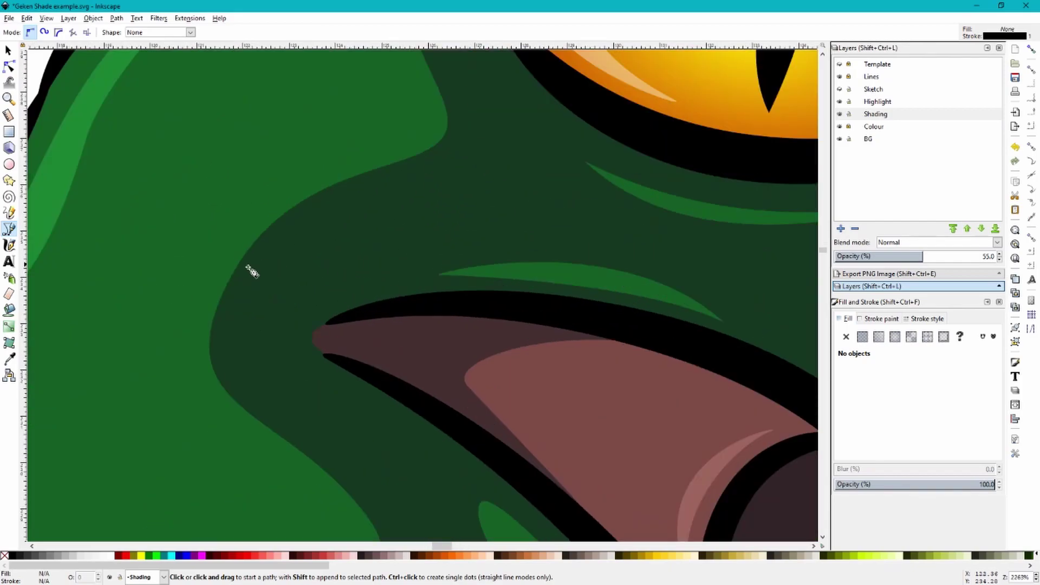
pyautogui.moveTo(144, 294); pyautogui.dragTo(196, 286)
pyautogui.click(444, 231)
pyautogui.scroll(1, 379, 236)
pyautogui.hscroll(-3, 379, 236)
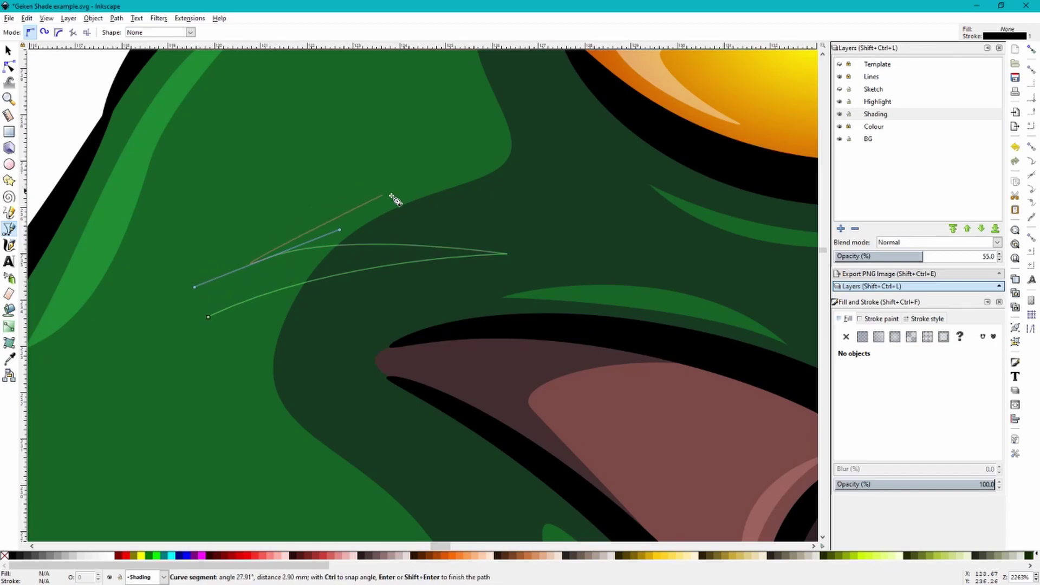
pyautogui.moveTo(393, 192); pyautogui.dragTo(582, 219)
pyautogui.moveTo(265, 193); pyautogui.dragTo(155, 237)
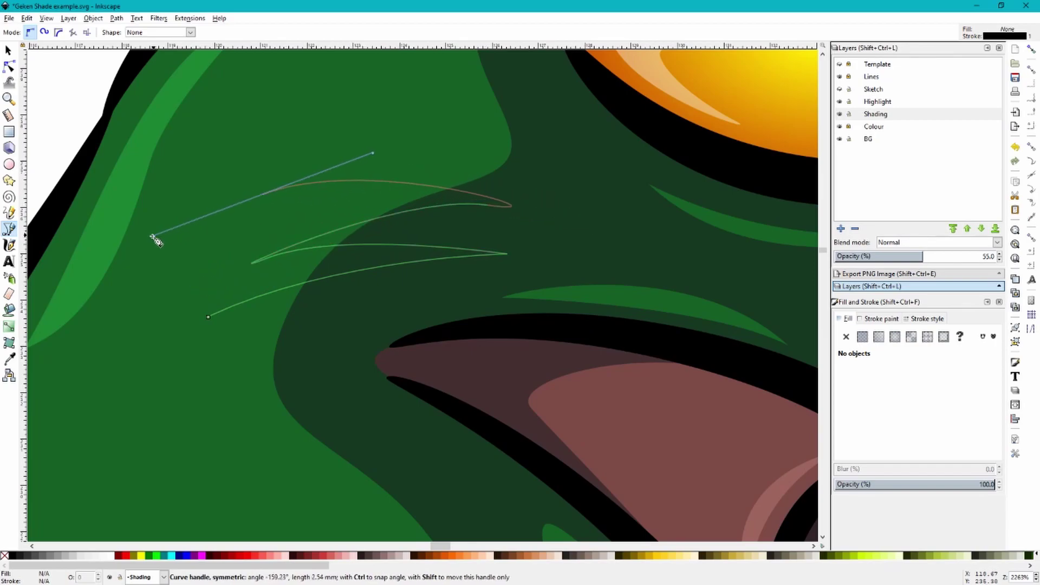
pyautogui.click(208, 316)
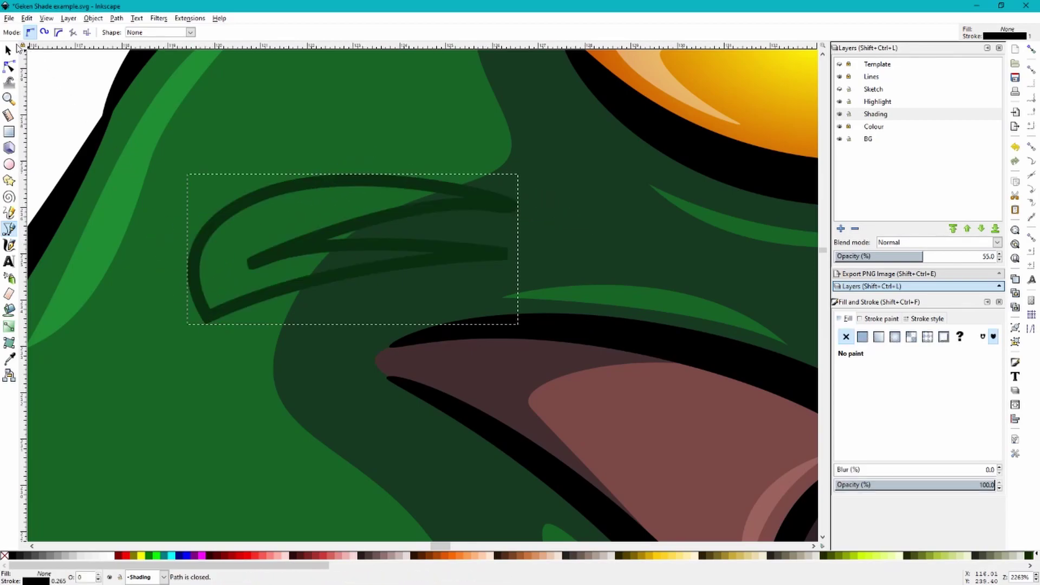
# Select all and apply Path > Difference to cut the mouth stroke from the shading
pyautogui.click(8, 50)
pyautogui.hotkey('ctrl', 'a')
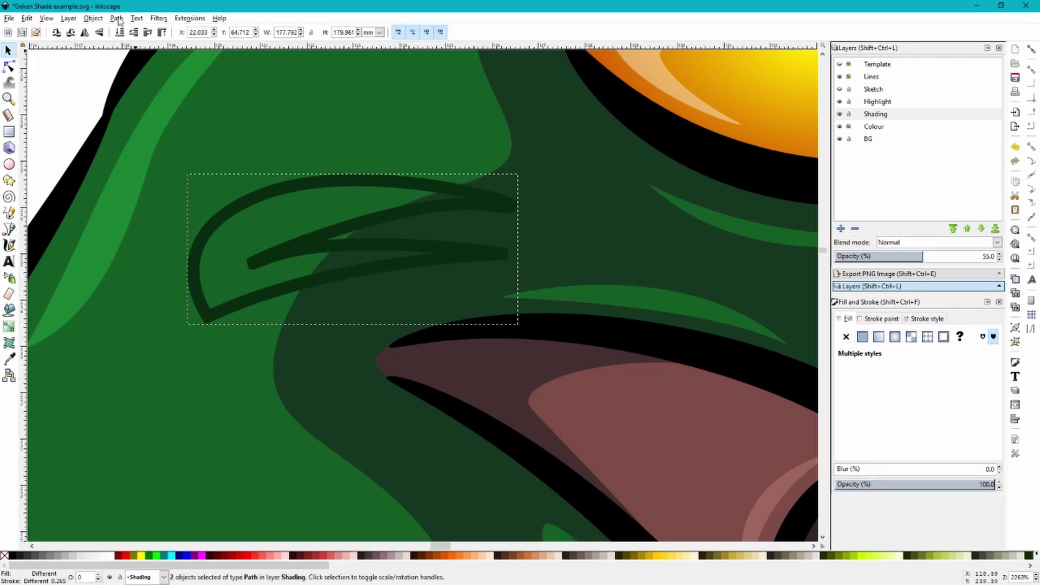
pyautogui.click(118, 20)
pyautogui.click(139, 90)
pyautogui.scroll(-7, 288, 86)
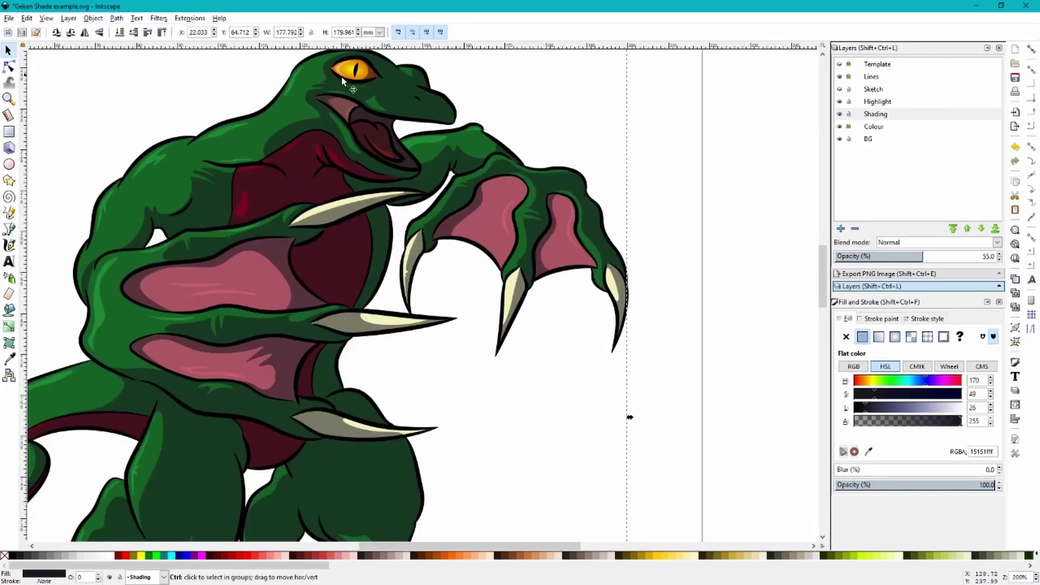
pyautogui.click(638, 123)
pyautogui.scroll(-1, 679, 125)
pyautogui.scroll(2, 166, 218)
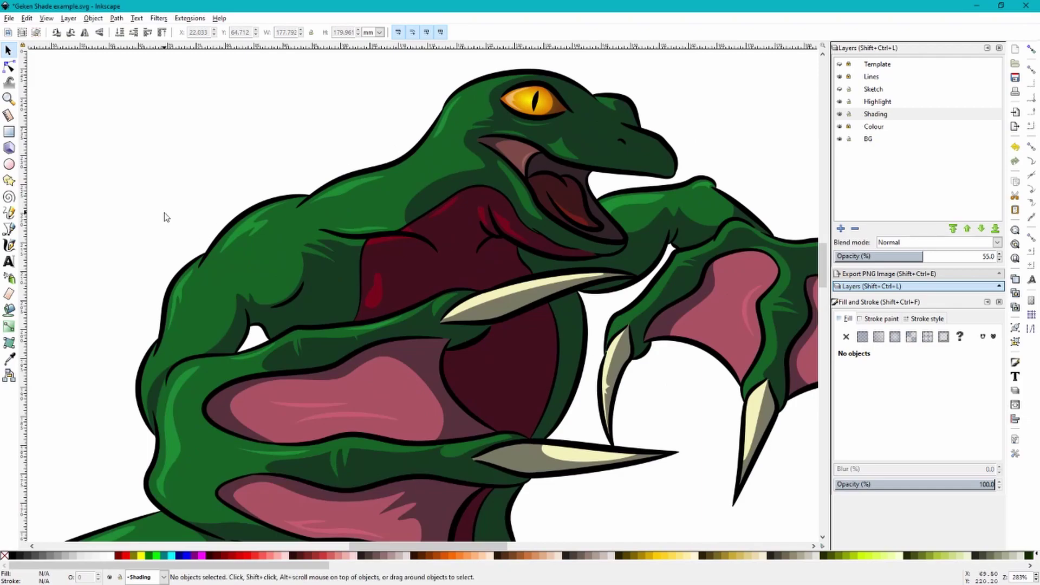
# Draw a second closed, pointed hatch stroke on the neck
pyautogui.click(9, 228)
pyautogui.scroll(2, 441, 136)
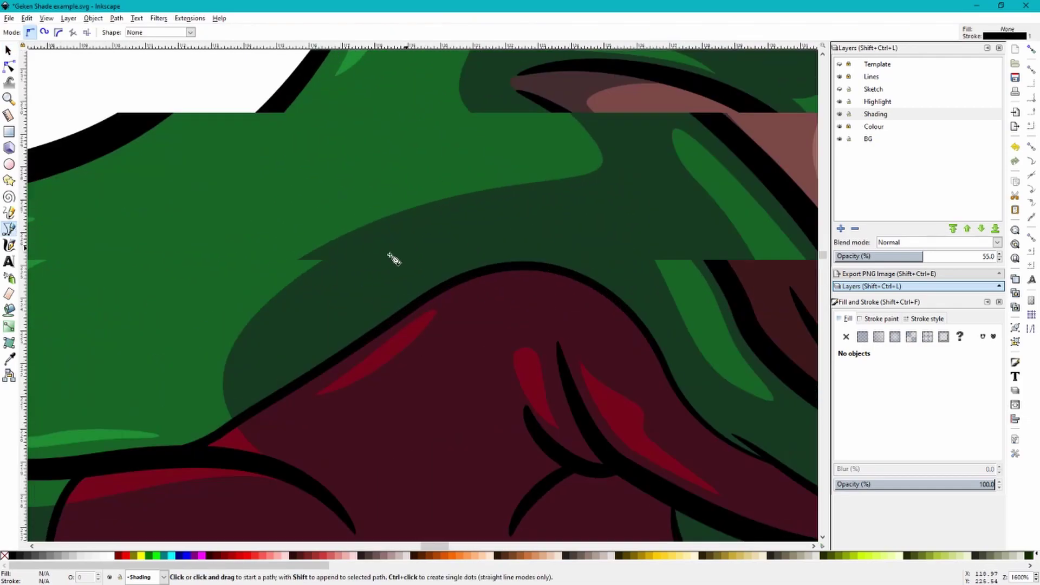
pyautogui.click(129, 329)
pyautogui.moveTo(369, 311); pyautogui.dragTo(256, 273)
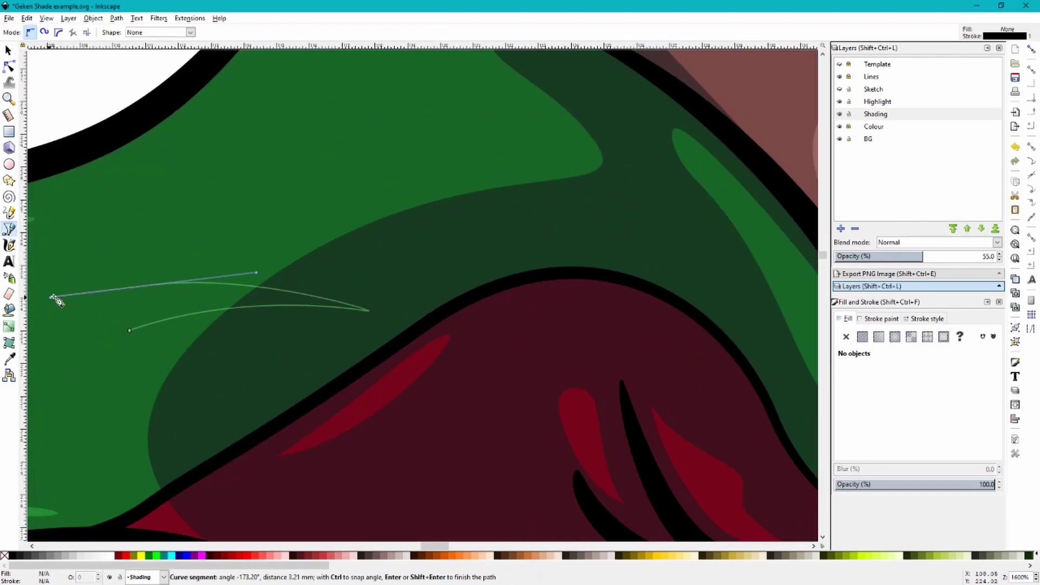
pyautogui.moveTo(412, 274); pyautogui.dragTo(462, 296)
pyautogui.moveTo(201, 225)
pyautogui.mouseDown()
pyautogui.moveTo(64, 257)
pyautogui.moveTo(136, 241)
pyautogui.mouseUp()
pyautogui.click(130, 331)
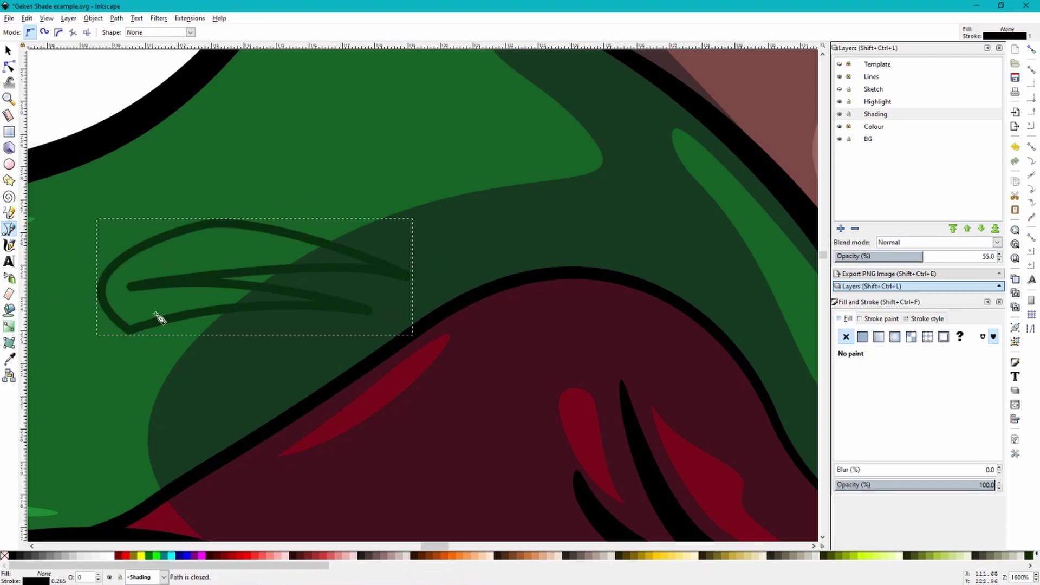
# Cut the neck stroke out of the shading with Path > Difference and view the whole drawing
pyautogui.click(8, 50)
pyautogui.hotkey('ctrl', 'a')
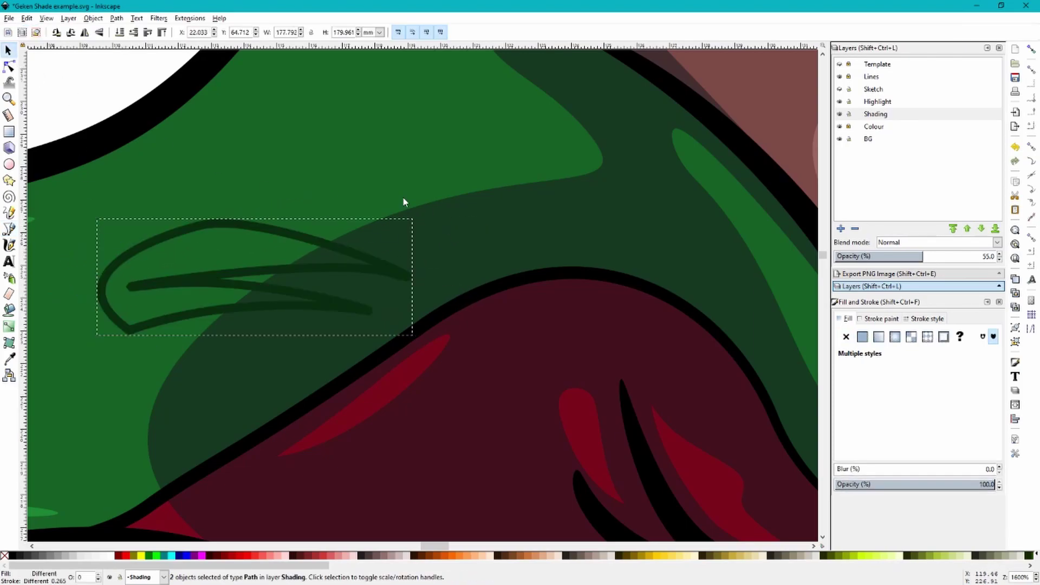
pyautogui.click(117, 18)
pyautogui.click(140, 93)
pyautogui.press('3')
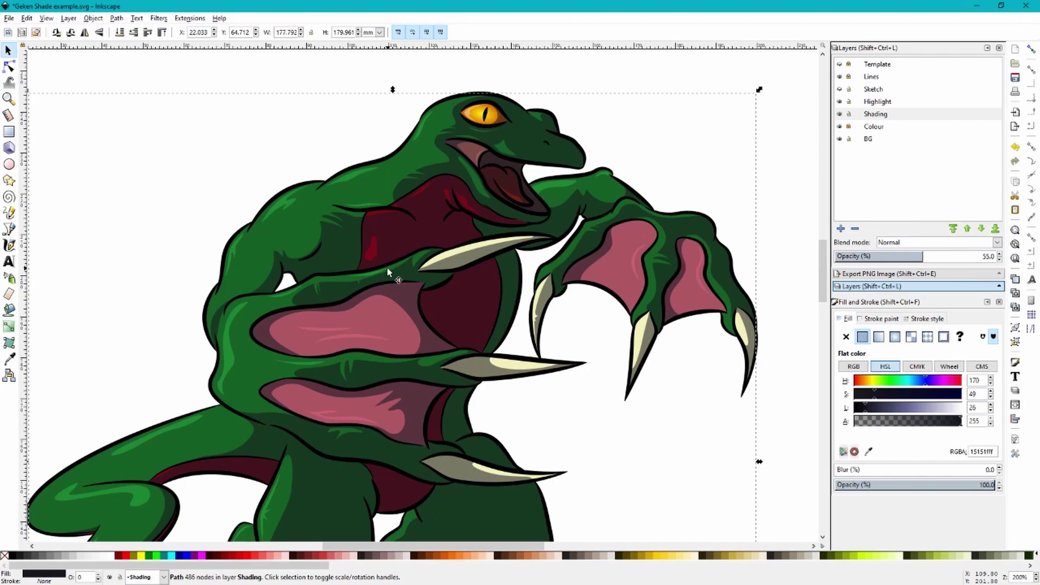
# Fit the page in view, clear the selection, and zoom in on the shading around the eye
pyautogui.press('5')
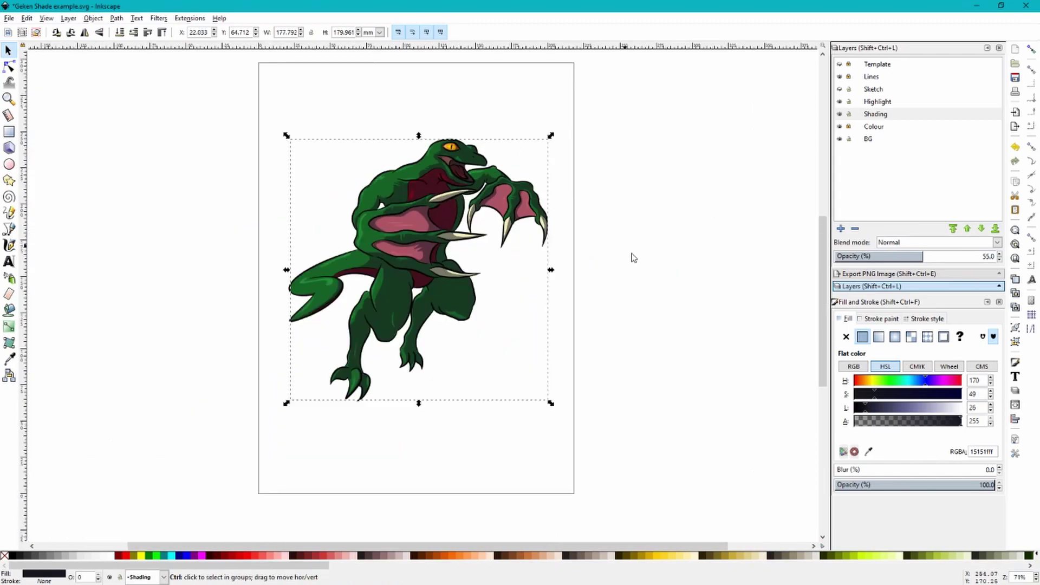
pyautogui.click(633, 258)
pyautogui.keyDown('ctrl'); pyautogui.scroll(1, 412, 172); pyautogui.keyUp('ctrl')
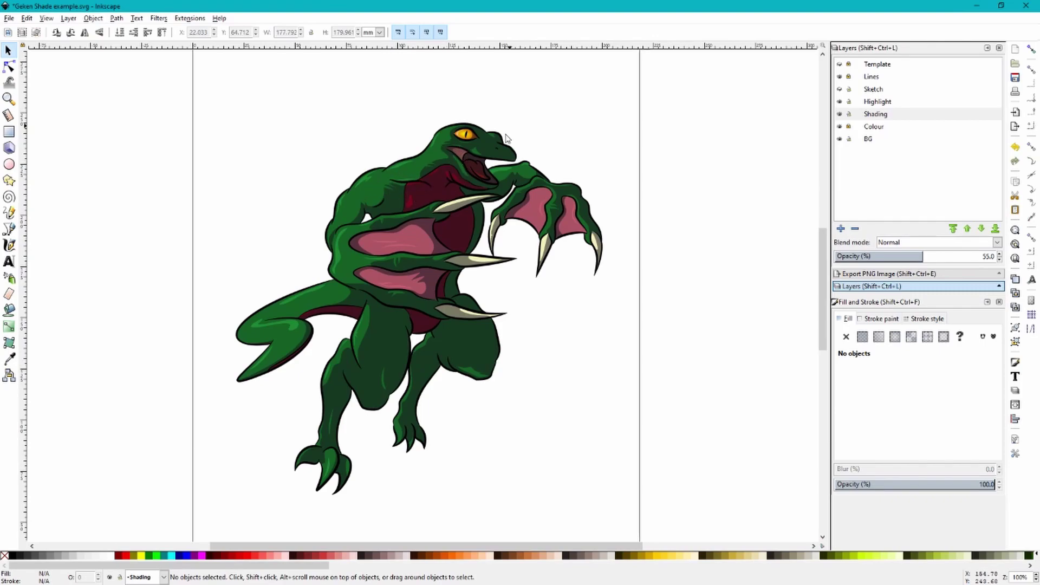
pyautogui.keyDown('ctrl'); pyautogui.scroll(2, 445, 160); pyautogui.keyUp('ctrl')
pyautogui.keyDown('ctrl'); pyautogui.scroll(1, 558, 191); pyautogui.keyUp('ctrl')
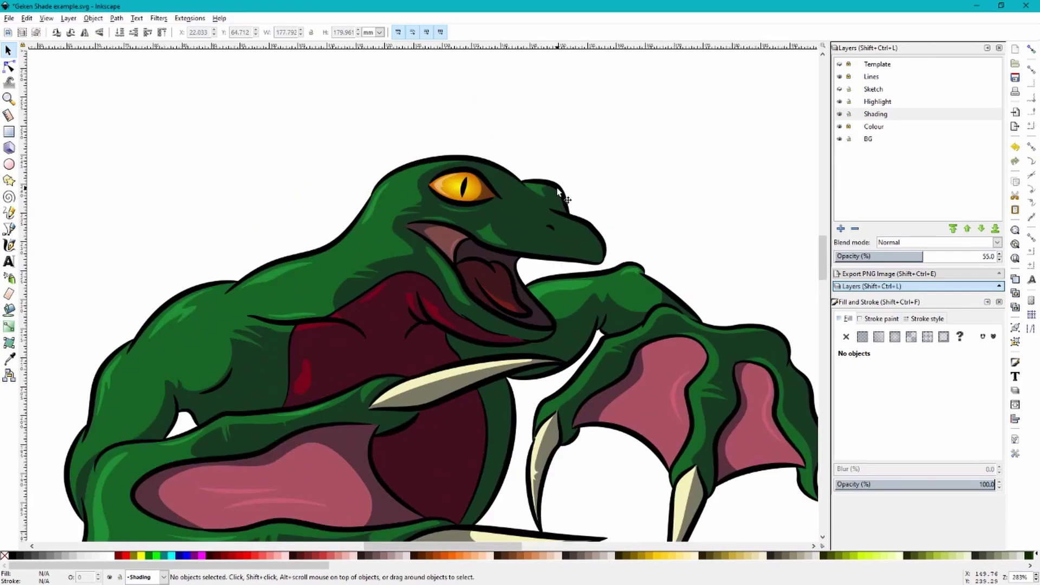
pyautogui.keyDown('ctrl'); pyautogui.scroll(5, 487, 155); pyautogui.keyUp('ctrl')
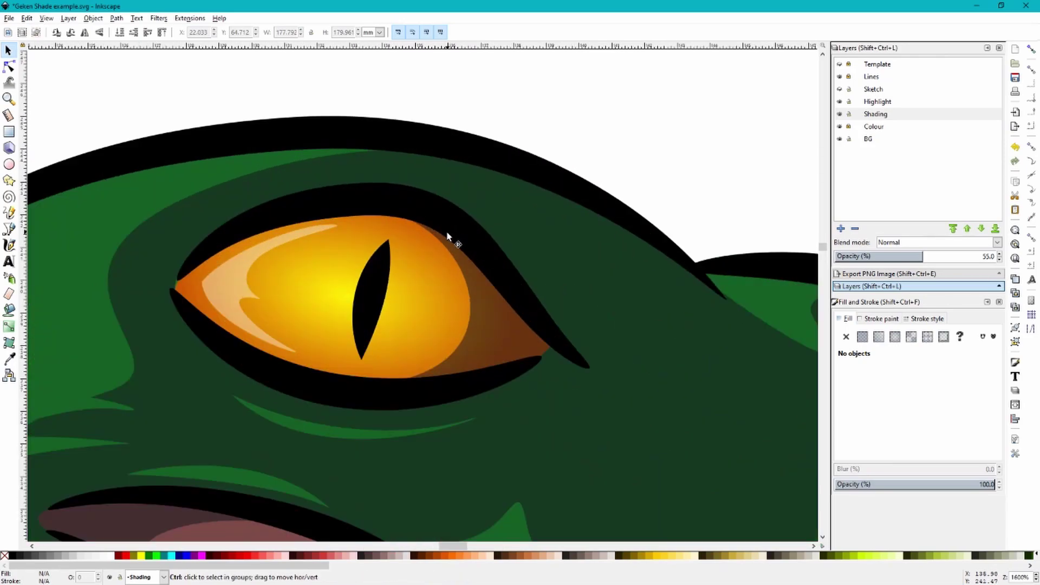
pyautogui.scroll(-1, 539, 255)
pyautogui.scroll(1, 488, 273)
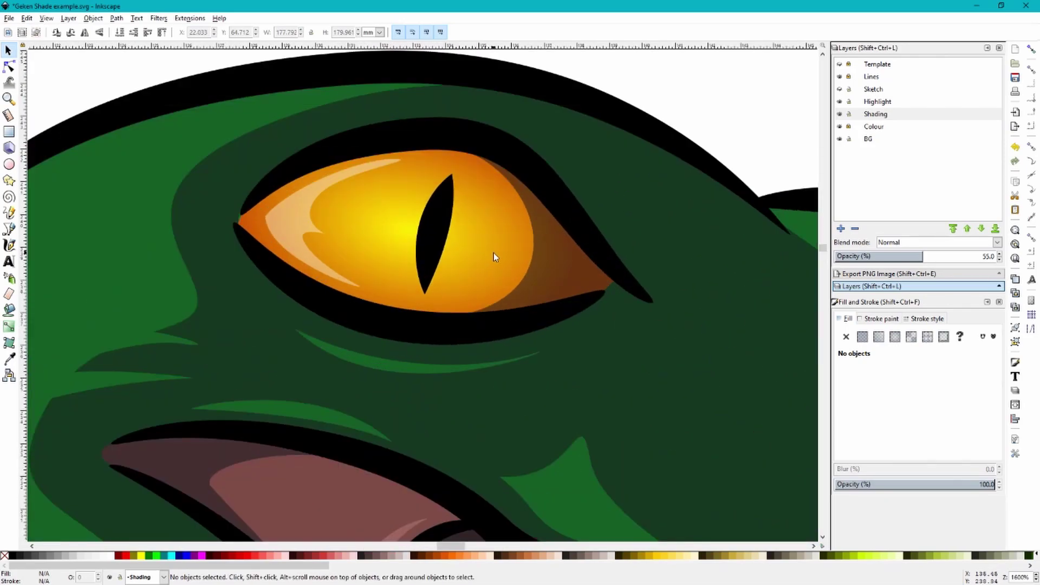
# Select the iris and drag its radial gradient handle to shrink and tilt the gradient
pyautogui.doubleClick(493, 253)
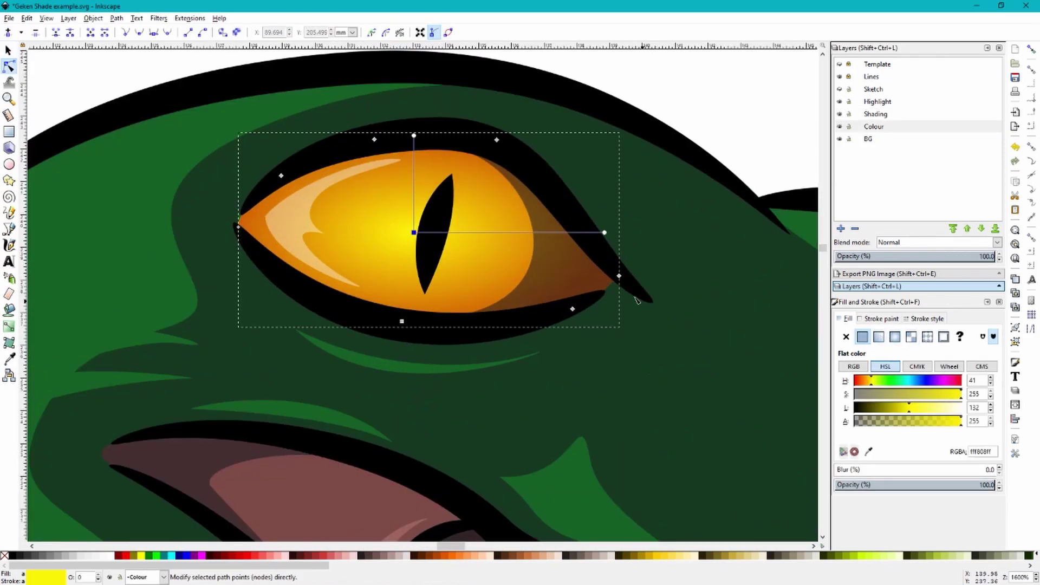
pyautogui.keyDown('ctrl'); pyautogui.scroll(-5, 559, 184); pyautogui.keyUp('ctrl')
pyautogui.keyDown('ctrl'); pyautogui.scroll(6, 580, 191); pyautogui.keyUp('ctrl')
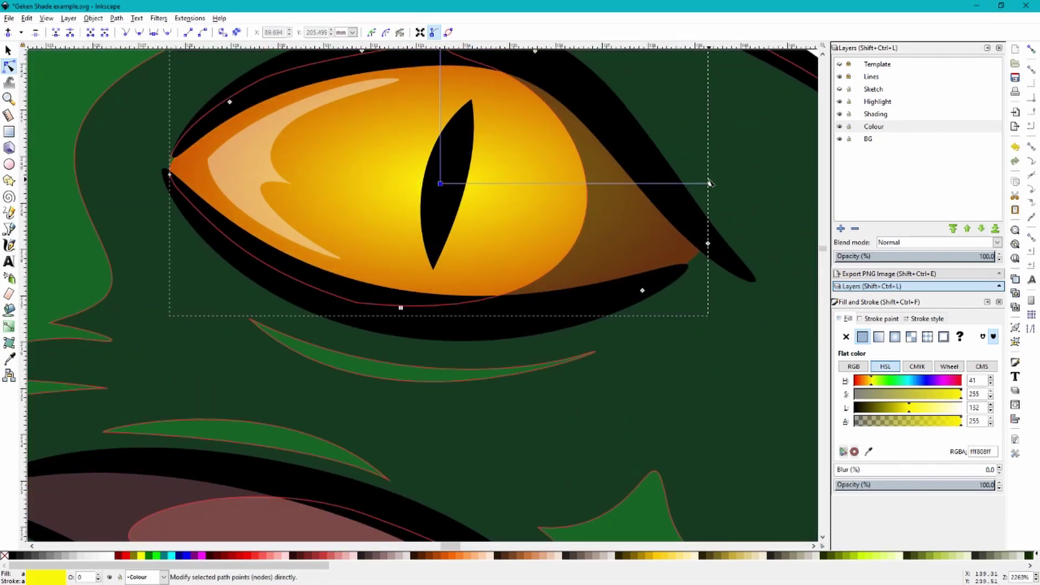
pyautogui.moveTo(710, 183); pyautogui.dragTo(536, 196)
pyautogui.keyDown('ctrl'); pyautogui.scroll(-3, 379, 184); pyautogui.keyUp('ctrl')
pyautogui.keyDown('ctrl'); pyautogui.scroll(-2, 420, 199); pyautogui.keyUp('ctrl')
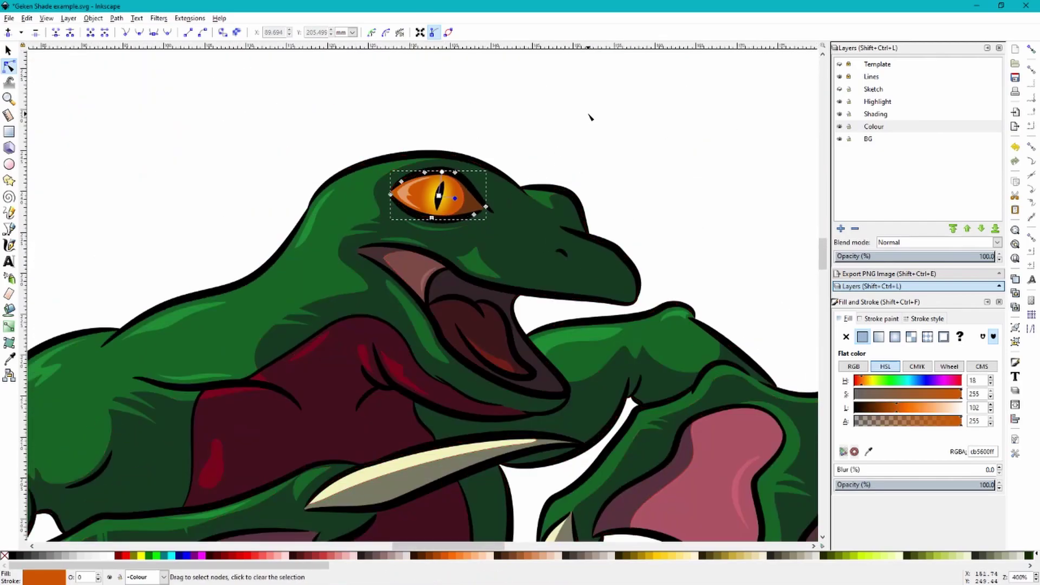
pyautogui.click(590, 119)
pyautogui.keyDown('ctrl'); pyautogui.scroll(-2, 590, 119); pyautogui.keyUp('ctrl')
pyautogui.keyDown('ctrl'); pyautogui.scroll(2, 595, 136); pyautogui.keyUp('ctrl')
pyautogui.keyDown('ctrl'); pyautogui.scroll(4, 599, 138); pyautogui.keyUp('ctrl')
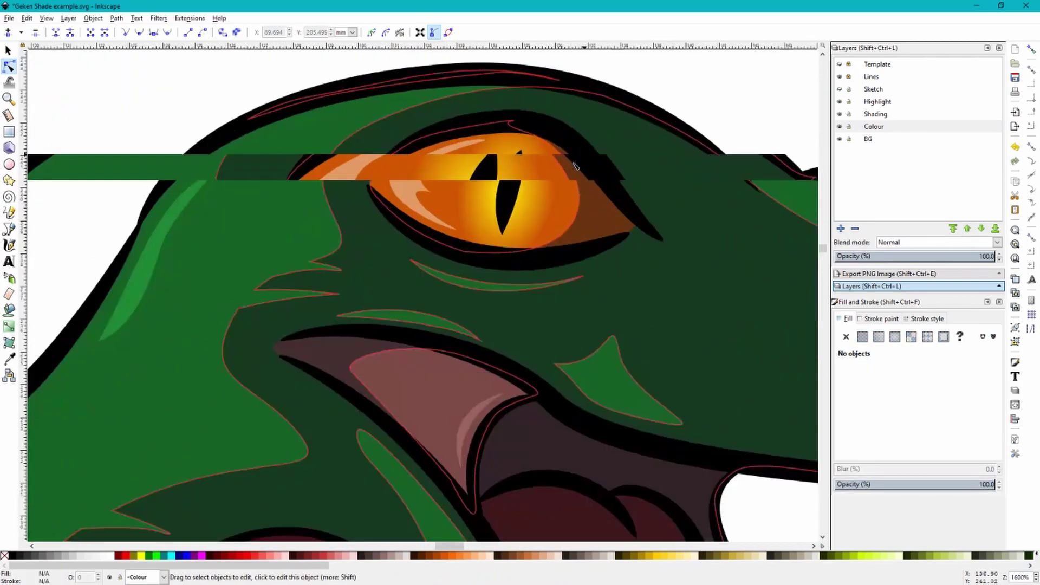
# Drag the gradient's radius handle outward so the yellow glow spreads across the iris
pyautogui.click(530, 224)
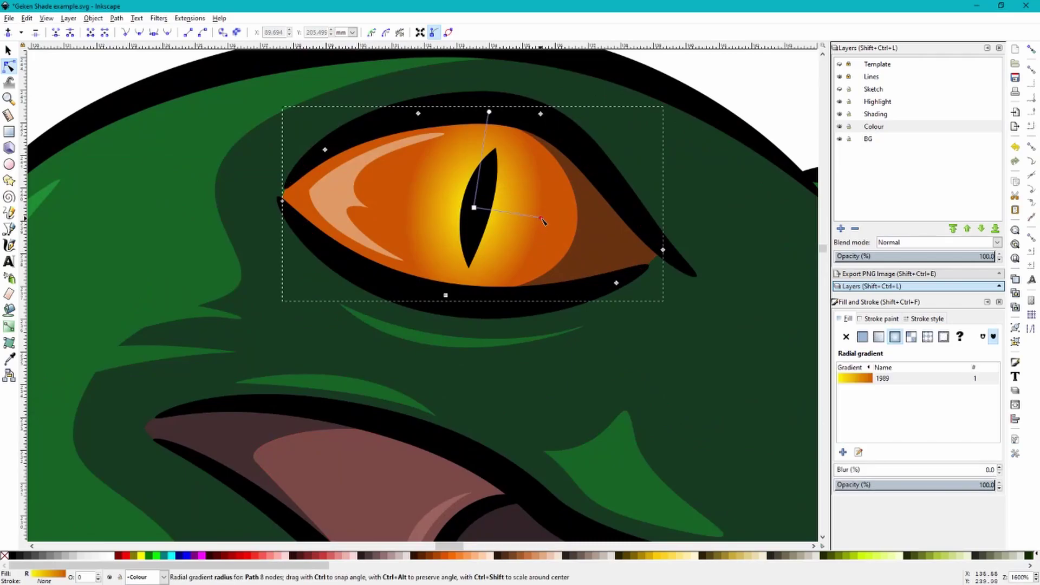
pyautogui.moveTo(541, 219); pyautogui.dragTo(618, 227)
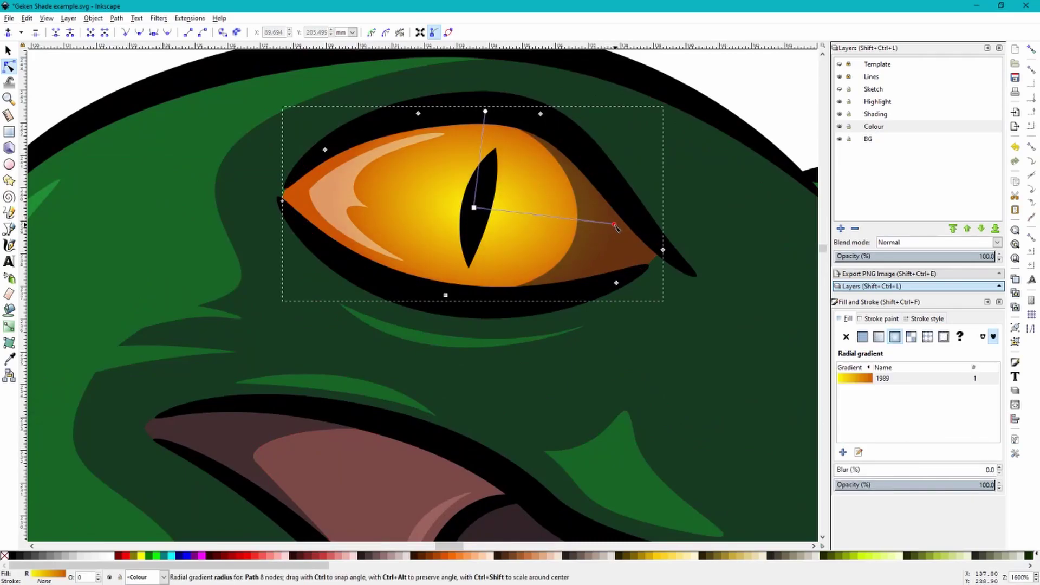
pyautogui.keyDown('ctrl'); pyautogui.scroll(-2, 616, 228); pyautogui.keyUp('ctrl')
pyautogui.click(673, 112)
pyautogui.keyDown('ctrl'); pyautogui.scroll(-2, 674, 112); pyautogui.keyUp('ctrl')
pyautogui.keyDown('ctrl'); pyautogui.scroll(3, 524, 169); pyautogui.keyUp('ctrl')
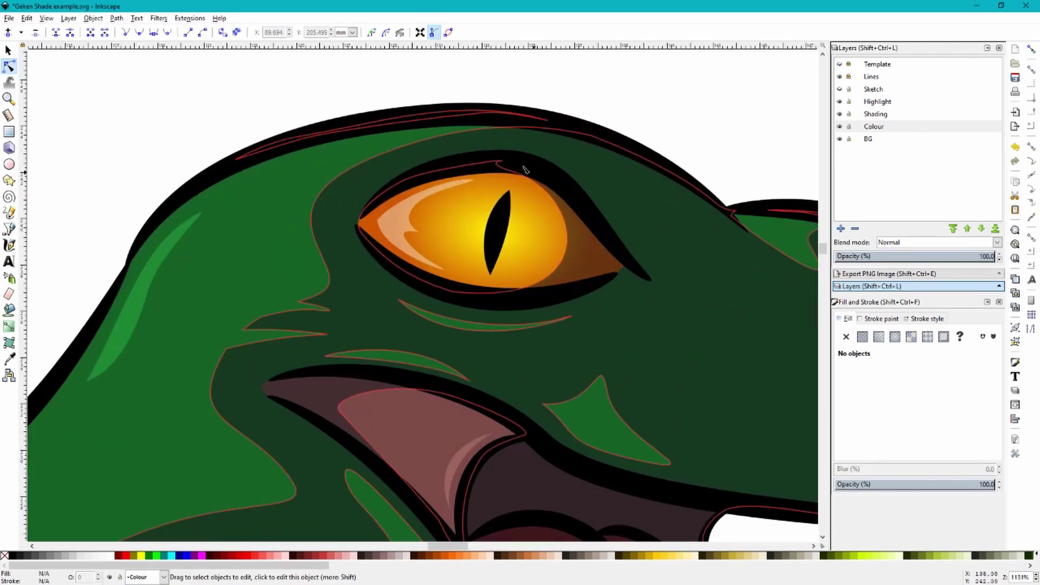
pyautogui.keyDown('ctrl'); pyautogui.scroll(2, 517, 217); pyautogui.keyUp('ctrl')
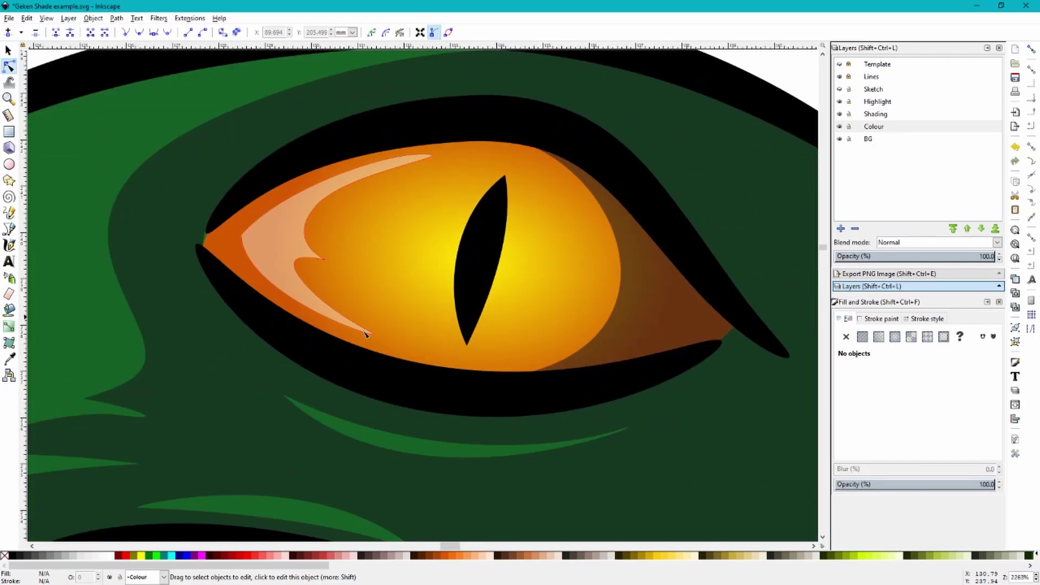
# Try a green centre stop and a magenta outer stop on the eye gradient
pyautogui.click(547, 283)
pyautogui.click(479, 262)
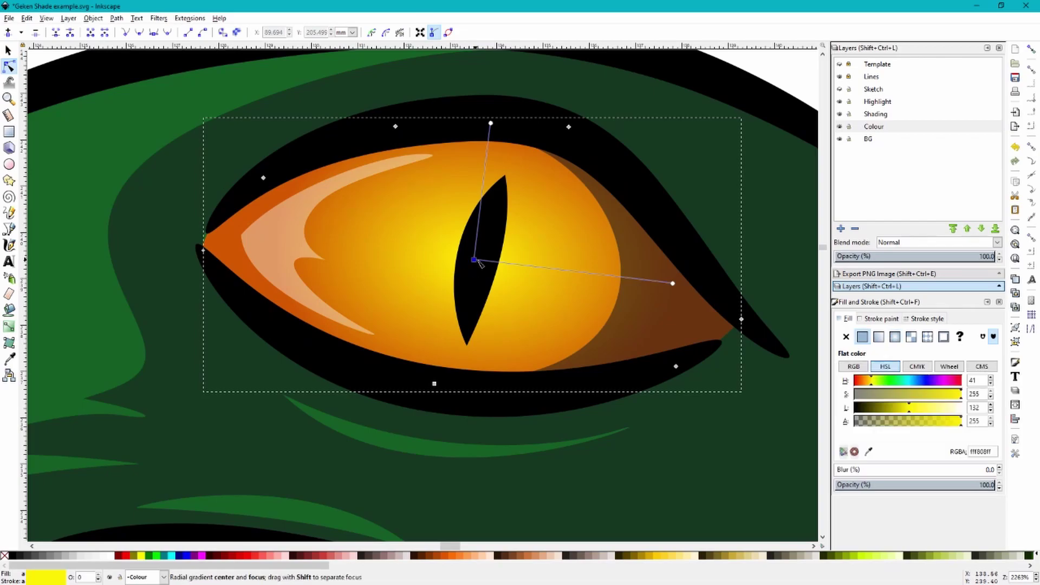
pyautogui.click(887, 383)
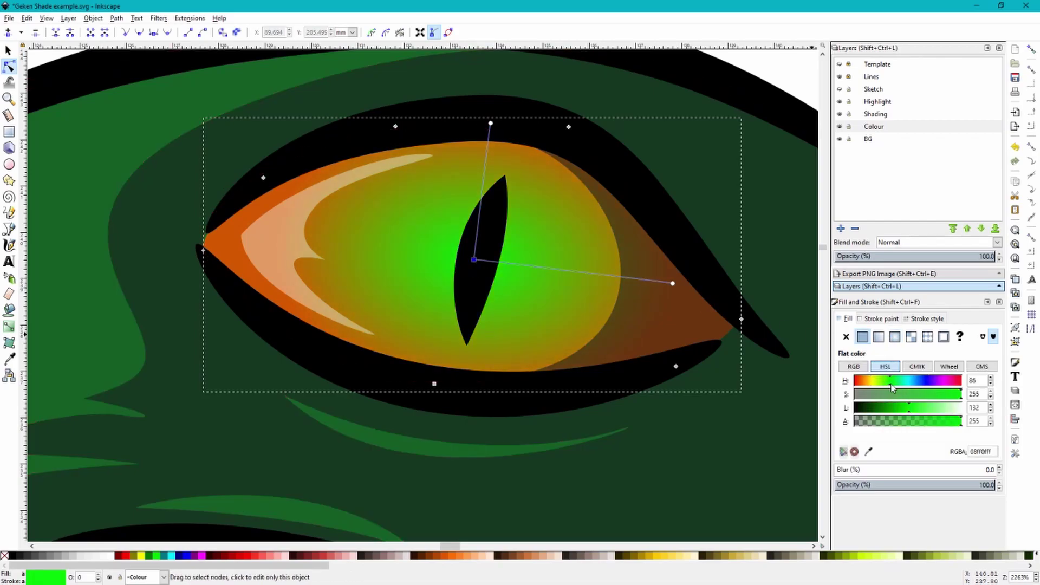
pyautogui.click(672, 283)
pyautogui.moveTo(925, 383); pyautogui.dragTo(948, 386)
pyautogui.scroll(-5, 481, 214)
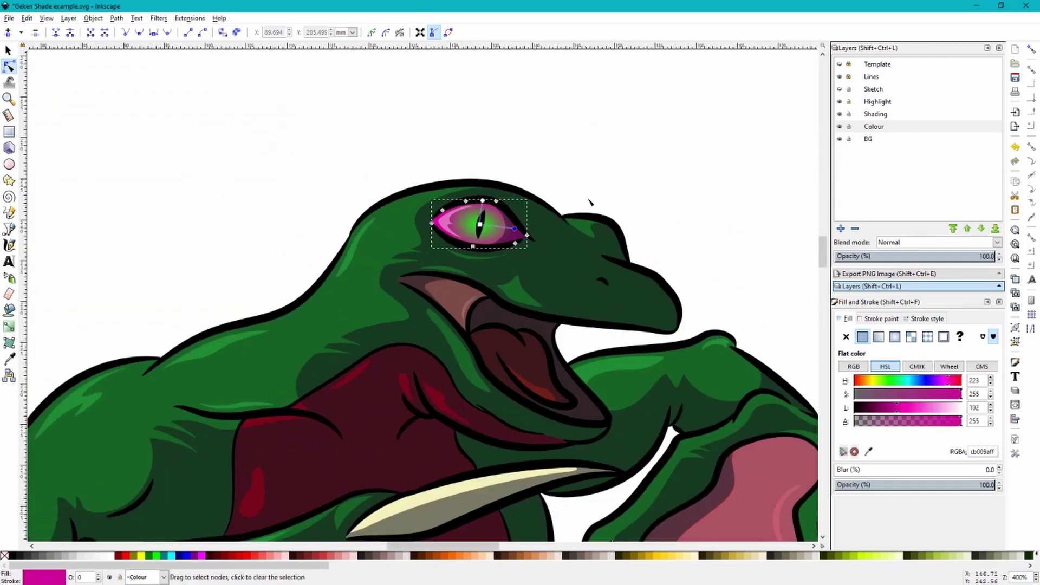
pyautogui.click(603, 177)
pyautogui.scroll(-3, 640, 129)
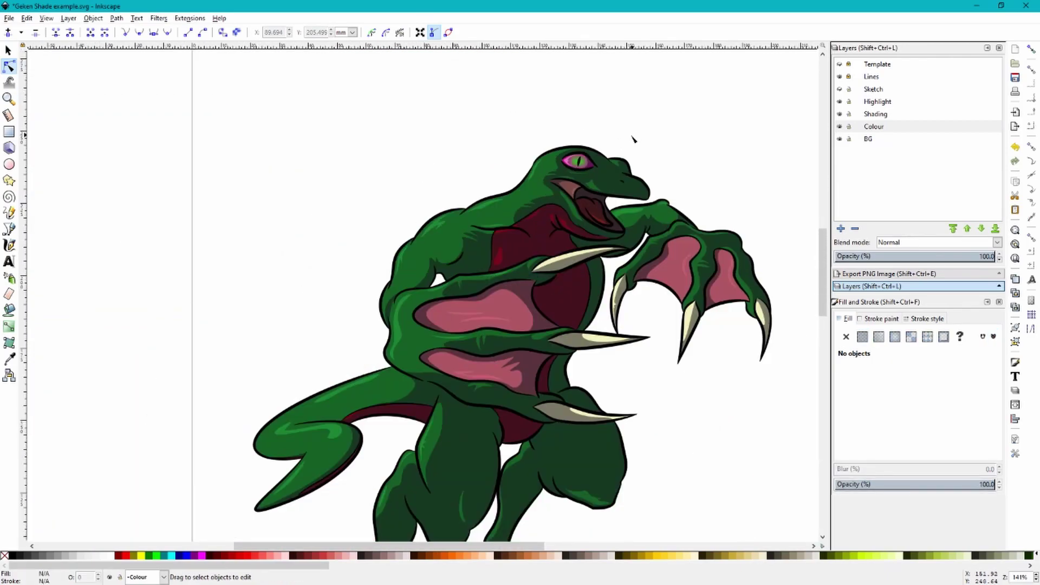
pyautogui.scroll(9, 589, 159)
# Undo back to the orange-yellow gradient and angle its end handle down toward the eye's rear corner
pyautogui.click(429, 254)
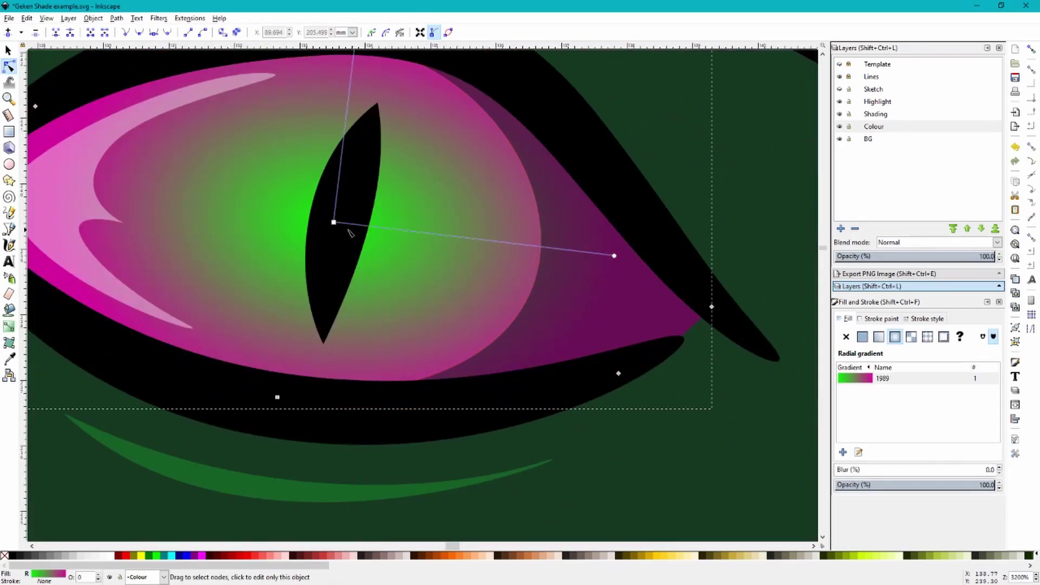
pyautogui.click(336, 223)
pyautogui.scroll(-1, 596, 289)
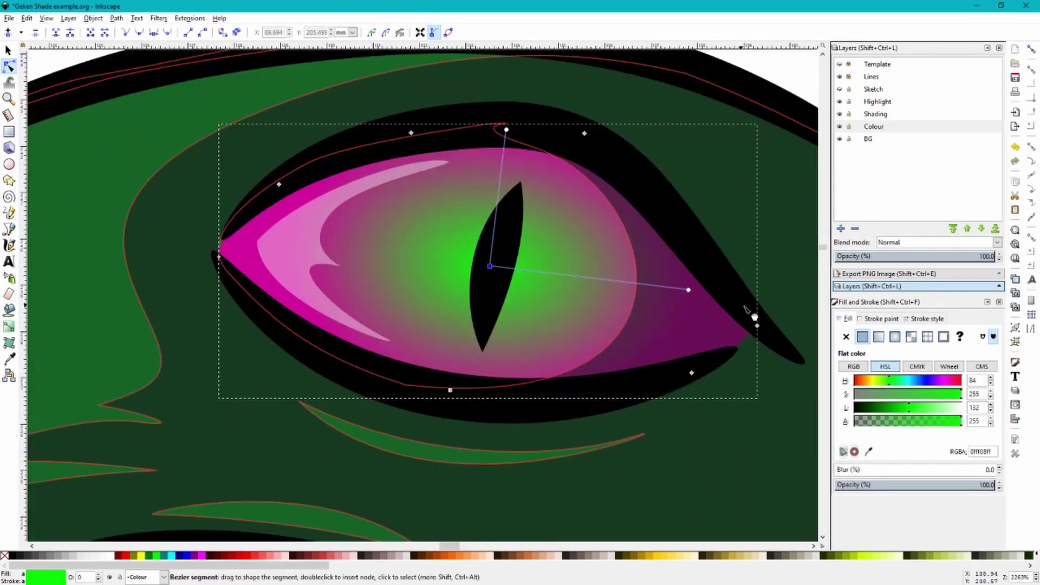
pyautogui.hotkey('ctrl', 'z')
pyautogui.hotkey('ctrl', 'z')
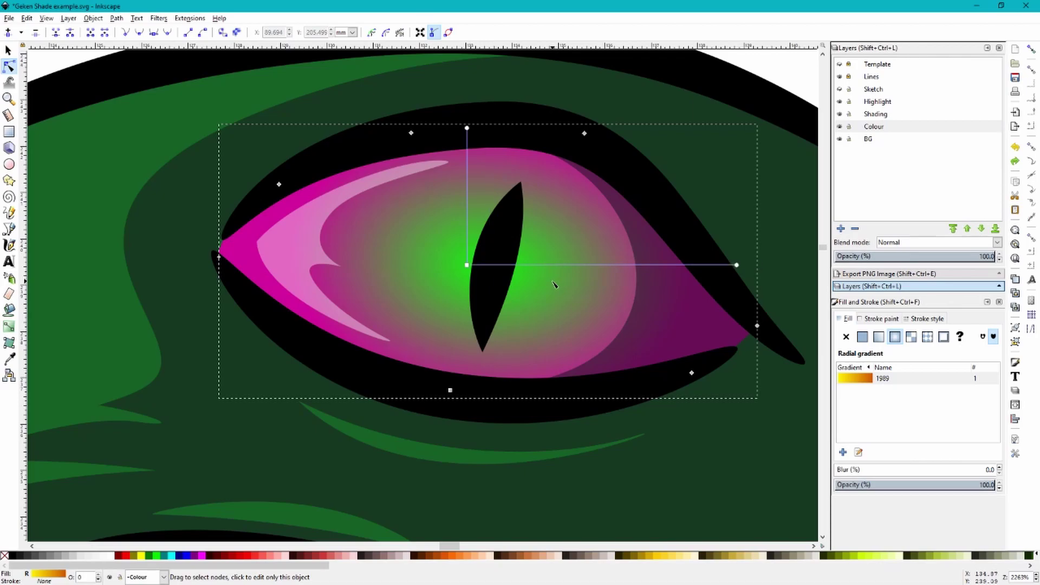
pyautogui.hotkey('ctrl', 'z')
pyautogui.scroll(-2, 466, 260)
pyautogui.scroll(2, 542, 255)
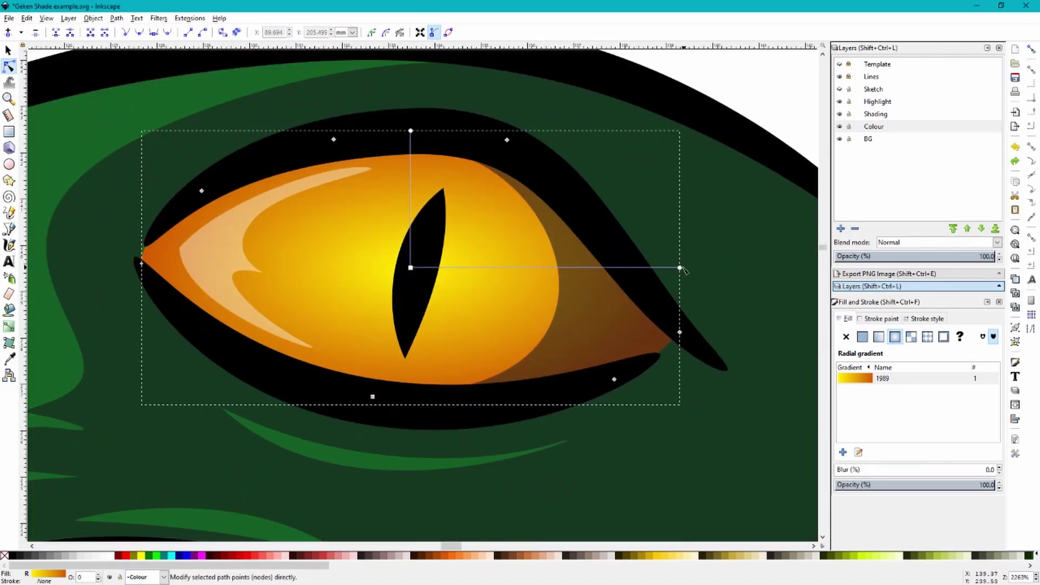
pyautogui.moveTo(680, 267); pyautogui.dragTo(654, 286)
pyautogui.scroll(-2, 343, 209)
pyautogui.scroll(2, 434, 204)
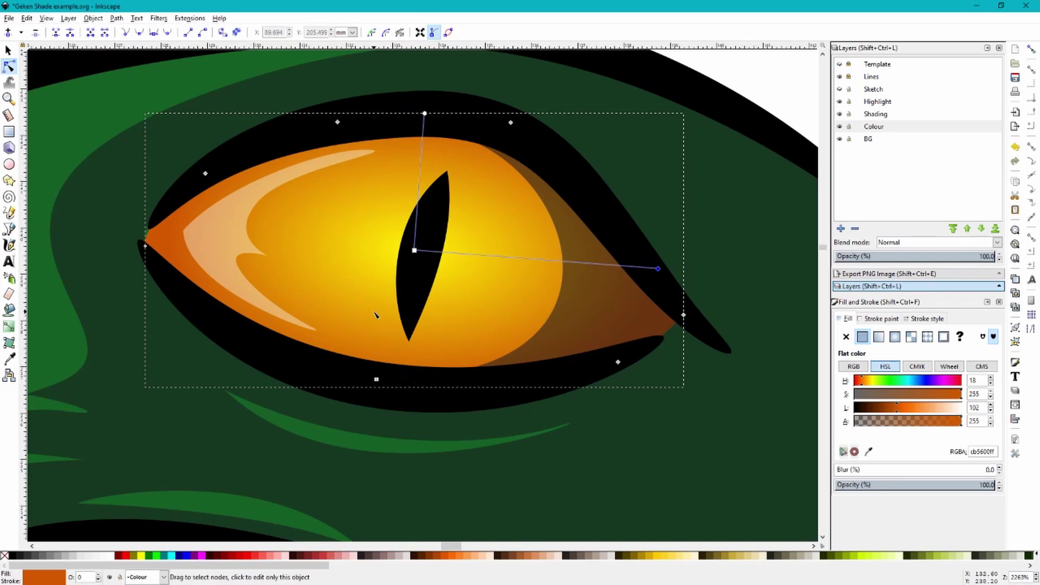
pyautogui.click(236, 234)
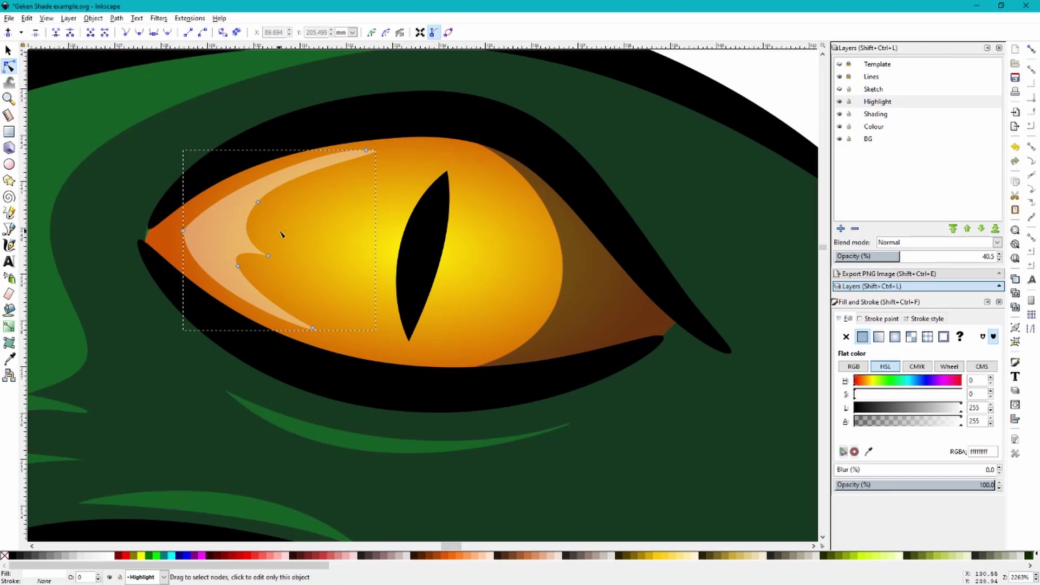
pyautogui.keyDown('ctrl'); pyautogui.scroll(-4, 397, 201); pyautogui.keyUp('ctrl')
pyautogui.keyDown('ctrl'); pyautogui.scroll(4, 193, 248); pyautogui.keyUp('ctrl')
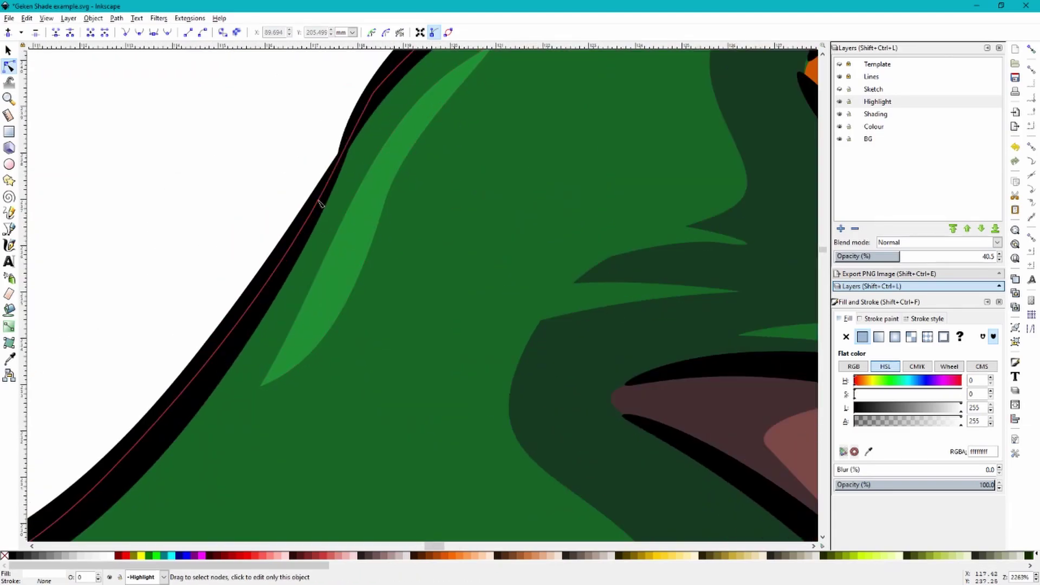
pyautogui.keyDown('ctrl'); pyautogui.scroll(-4, 491, 123); pyautogui.keyUp('ctrl')
pyautogui.keyDown('ctrl'); pyautogui.scroll(3, 342, 247); pyautogui.keyUp('ctrl')
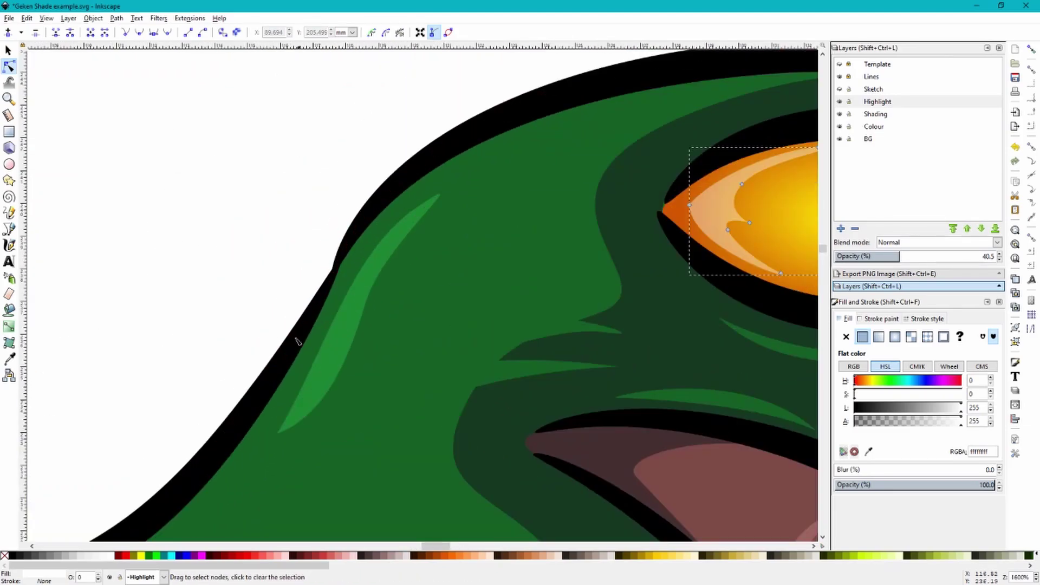
pyautogui.keyDown('ctrl'); pyautogui.scroll(-5, 412, 227); pyautogui.keyUp('ctrl')
pyautogui.keyDown('ctrl'); pyautogui.scroll(3, 279, 289); pyautogui.keyUp('ctrl')
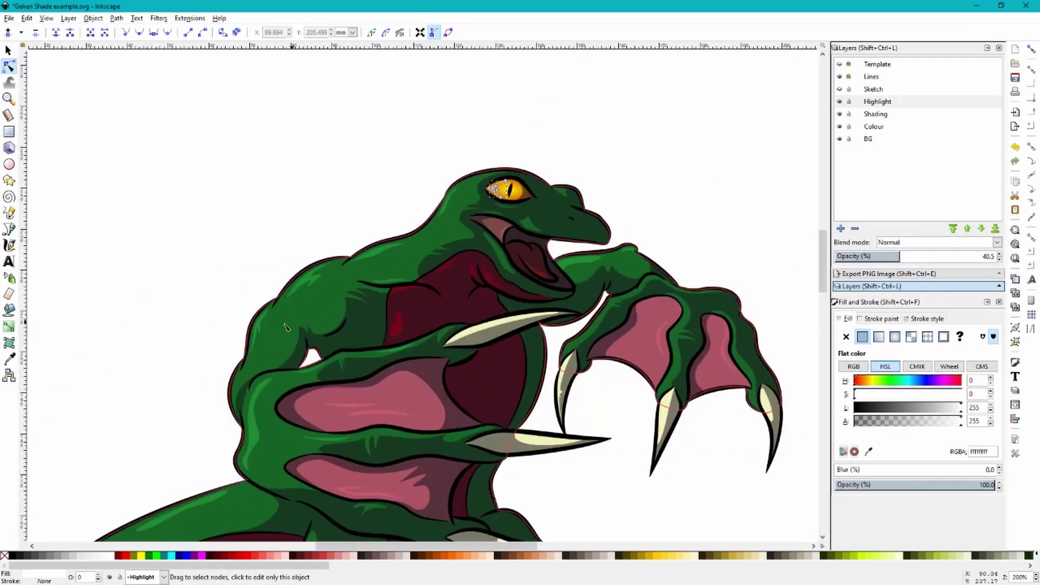
pyautogui.keyDown('ctrl'); pyautogui.scroll(-4, 325, 336); pyautogui.keyUp('ctrl')
pyautogui.keyDown('ctrl'); pyautogui.scroll(4, 390, 305); pyautogui.keyUp('ctrl')
pyautogui.keyDown('ctrl'); pyautogui.scroll(-2, 390, 305); pyautogui.keyUp('ctrl')
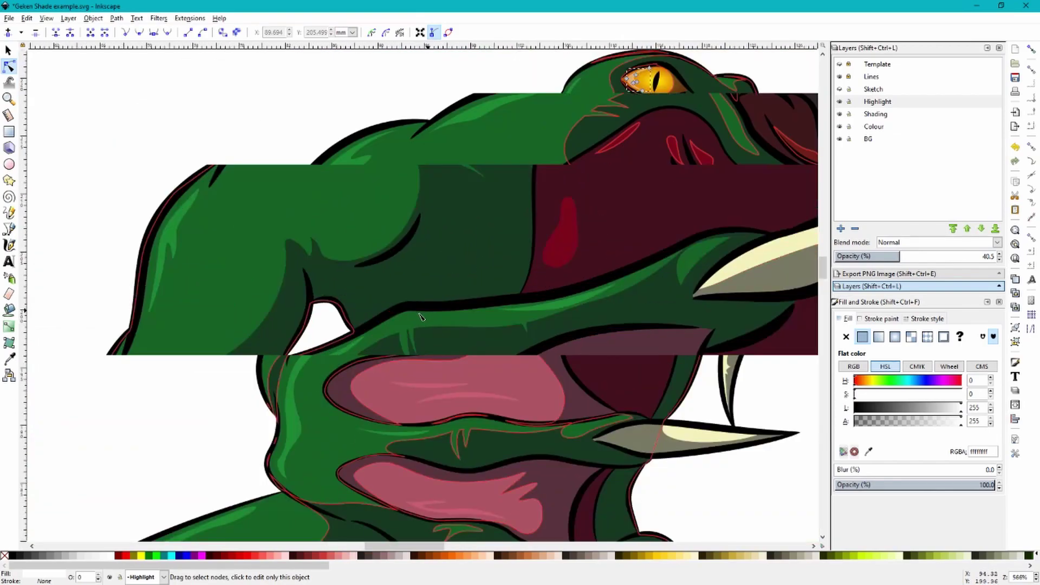
pyautogui.keyDown('ctrl'); pyautogui.scroll(4, 302, 345); pyautogui.keyUp('ctrl')
pyautogui.keyDown('ctrl'); pyautogui.scroll(-5, 302, 344); pyautogui.keyUp('ctrl')
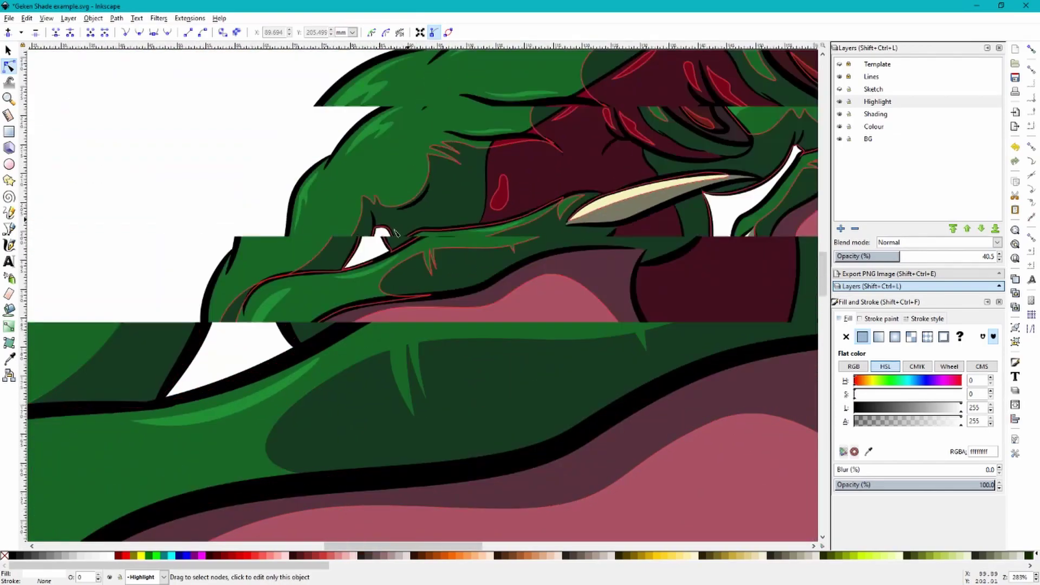
pyautogui.keyDown('ctrl'); pyautogui.scroll(-1, 415, 257); pyautogui.keyUp('ctrl')
pyautogui.keyDown('ctrl'); pyautogui.scroll(2, 385, 243); pyautogui.keyUp('ctrl')
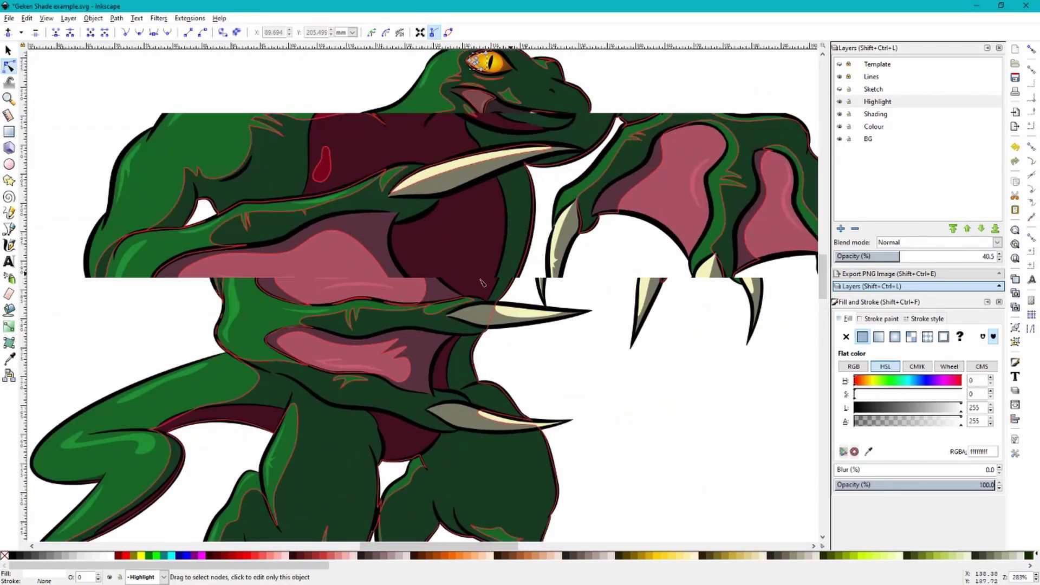
pyautogui.keyDown('ctrl'); pyautogui.scroll(-2, 476, 255); pyautogui.keyUp('ctrl')
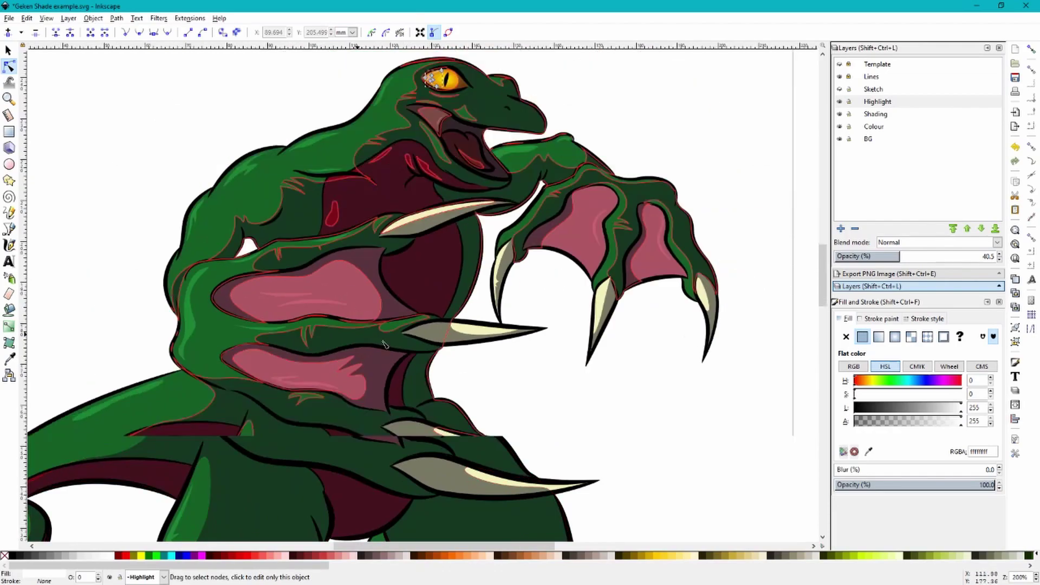
pyautogui.keyDown('ctrl'); pyautogui.scroll(2, 551, 198); pyautogui.keyUp('ctrl')
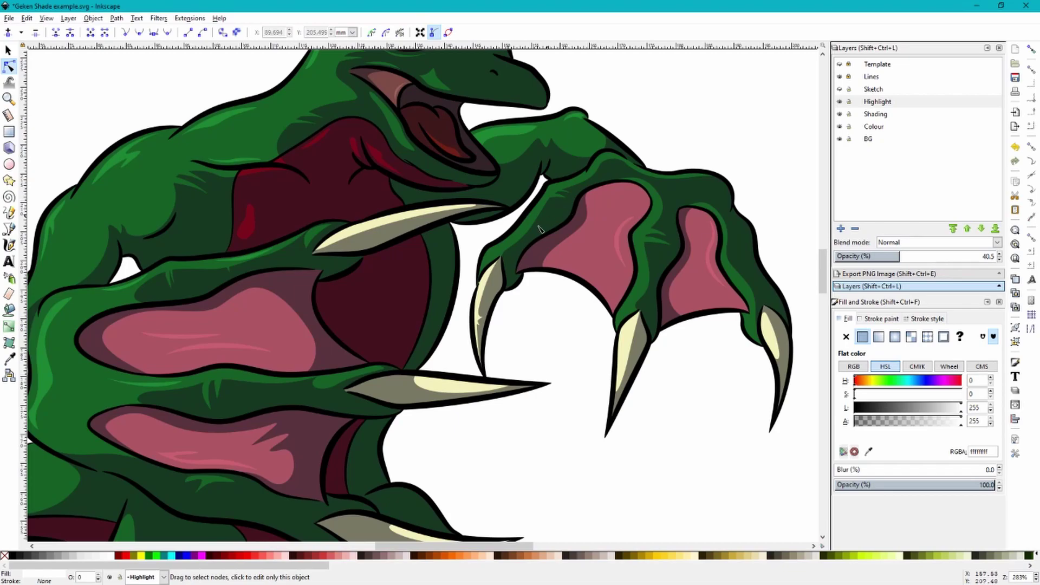
pyautogui.keyDown('ctrl'); pyautogui.scroll(-4, 540, 229); pyautogui.keyUp('ctrl')
pyautogui.keyDown('ctrl'); pyautogui.scroll(5, 492, 234); pyautogui.keyUp('ctrl')
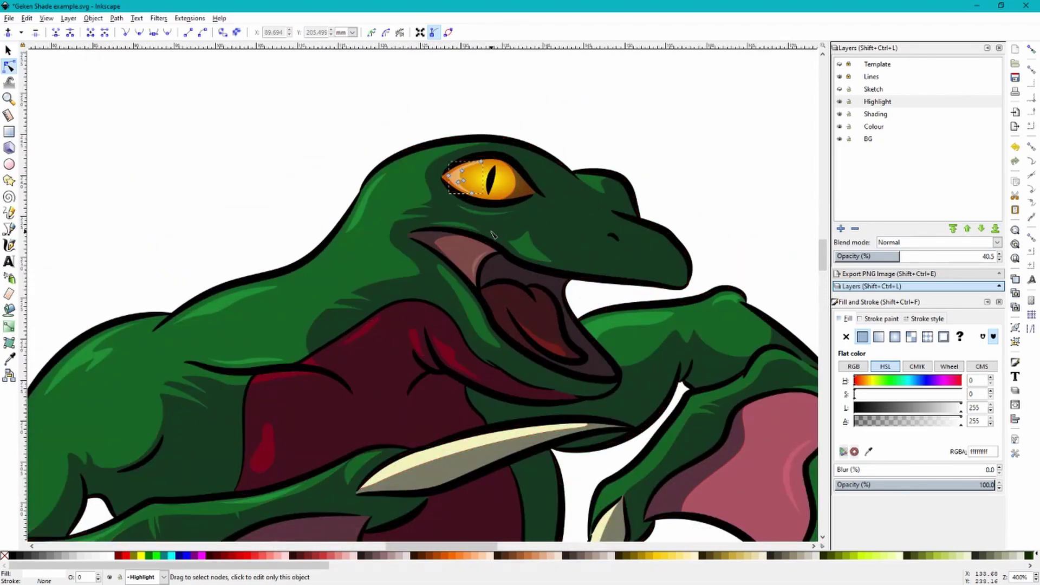
pyautogui.click(637, 141)
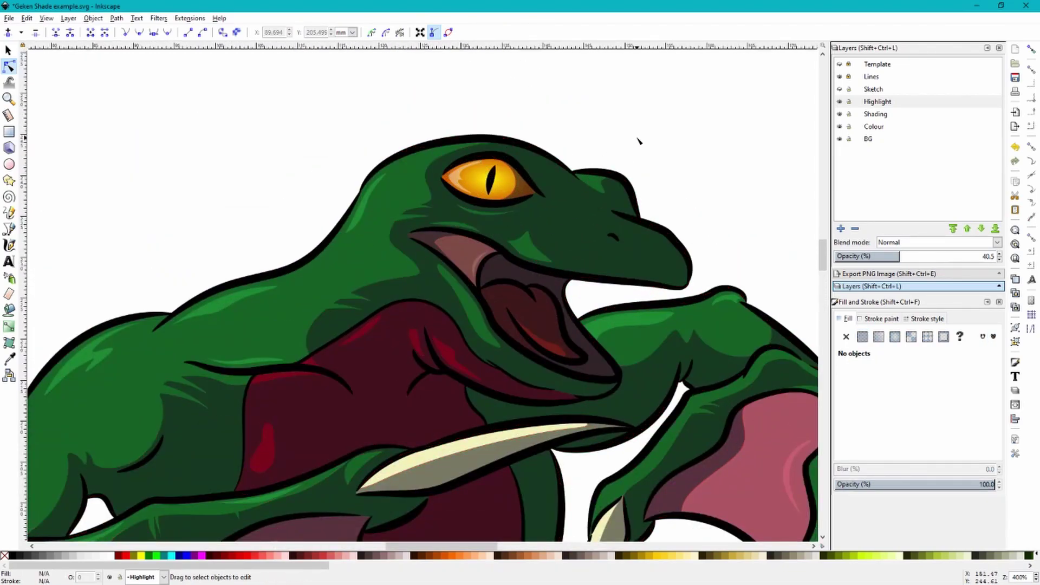